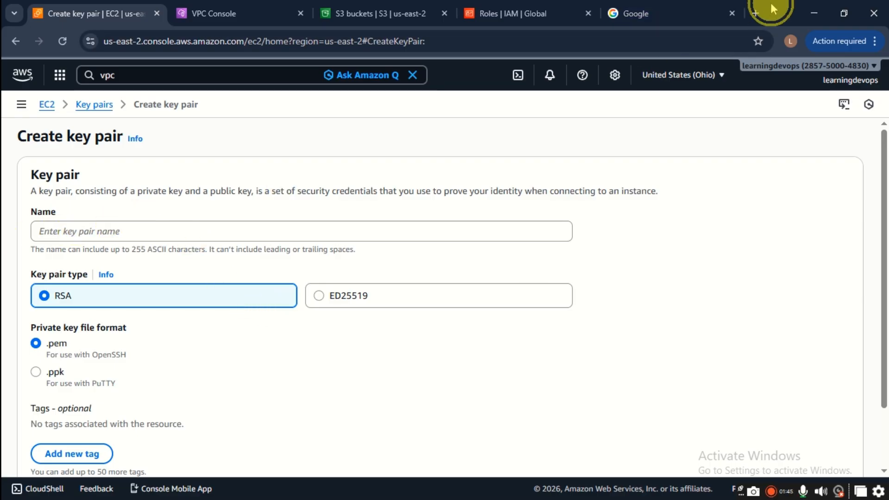
Step: Snap the browser showing the Create key pair page to the right half of the screen
{"action": "left_click_drag", "start_coordinate": [771, 1], "coordinate": [885, 70]}
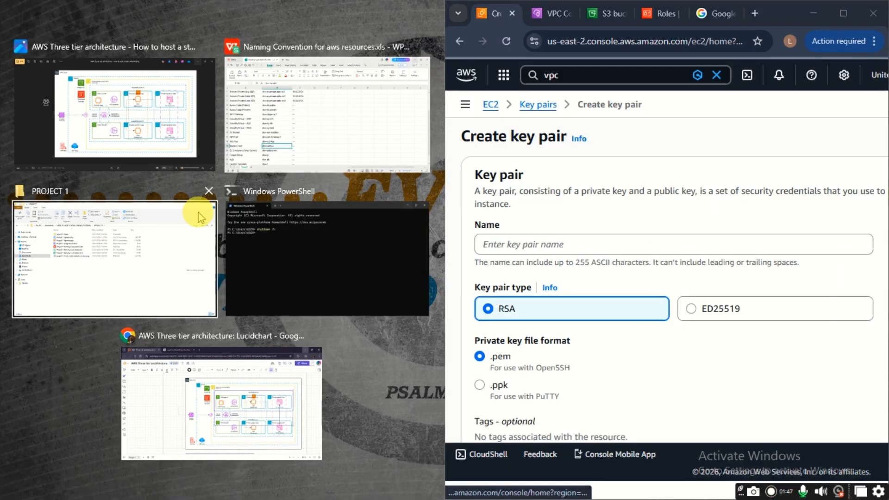
Step: Copy dev-ec2-key from spreadsheet cell B18 into the key pair Name field
{"action": "left_click", "coordinate": [257, 131]}
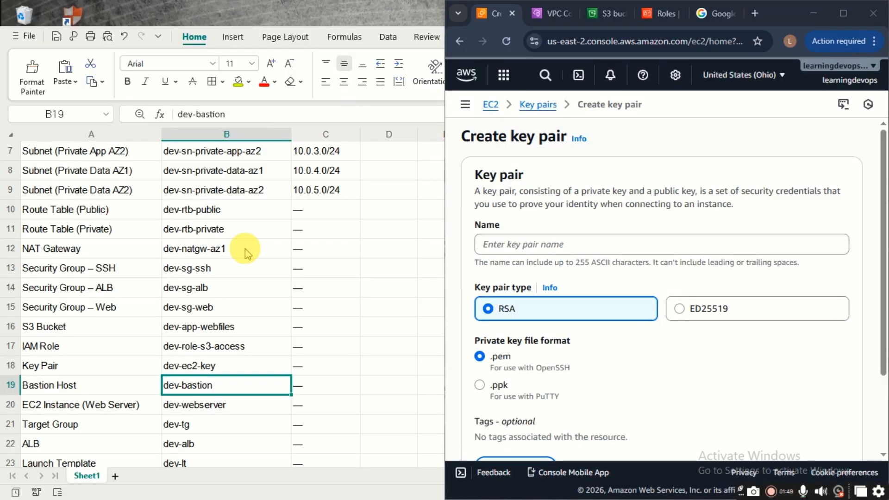
{"action": "left_click", "coordinate": [200, 372]}
{"action": "double_click", "coordinate": [216, 363]}
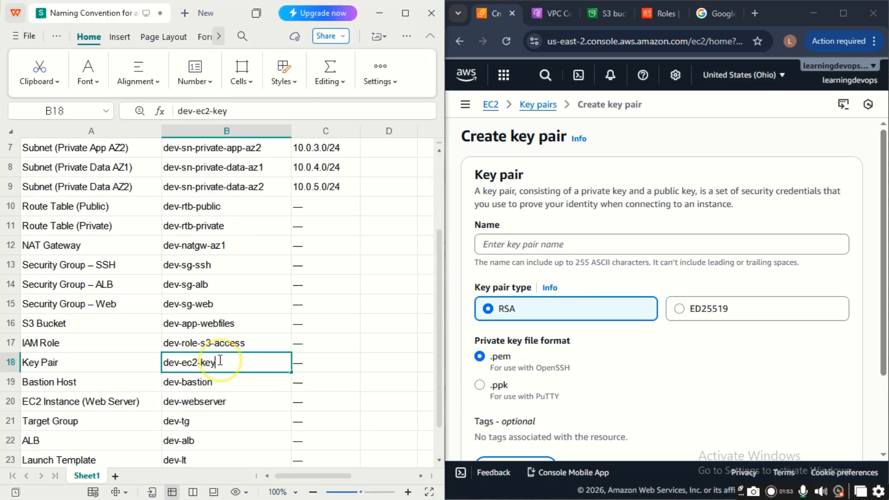
{"action": "left_click_drag", "start_coordinate": [223, 360], "coordinate": [149, 363]}
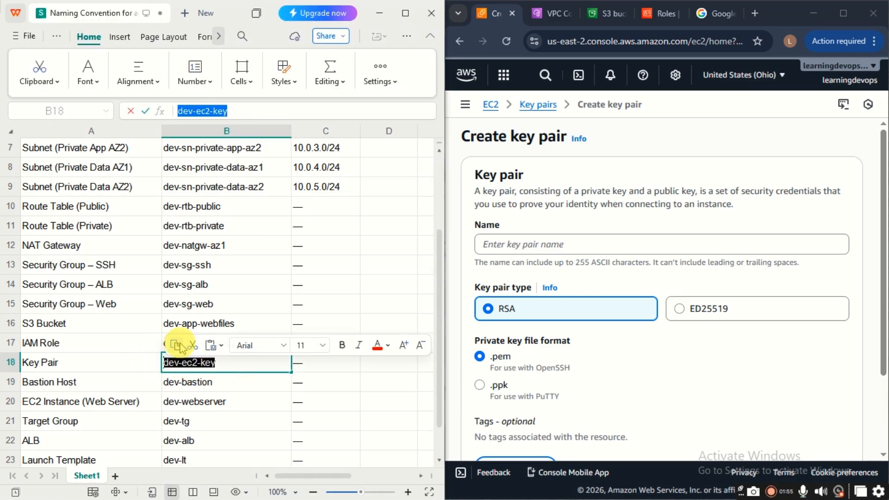
{"action": "left_click", "coordinate": [176, 346]}
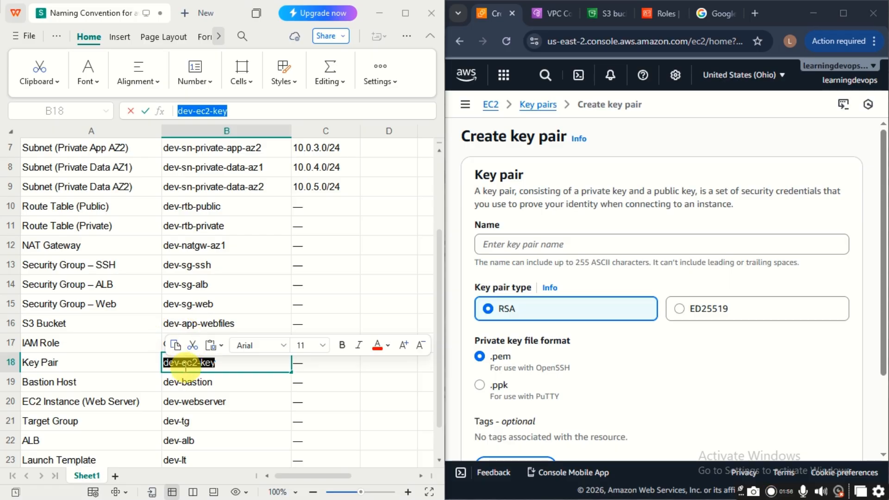
{"action": "left_click", "coordinate": [502, 241]}
{"action": "key", "text": "ctrl+v"}
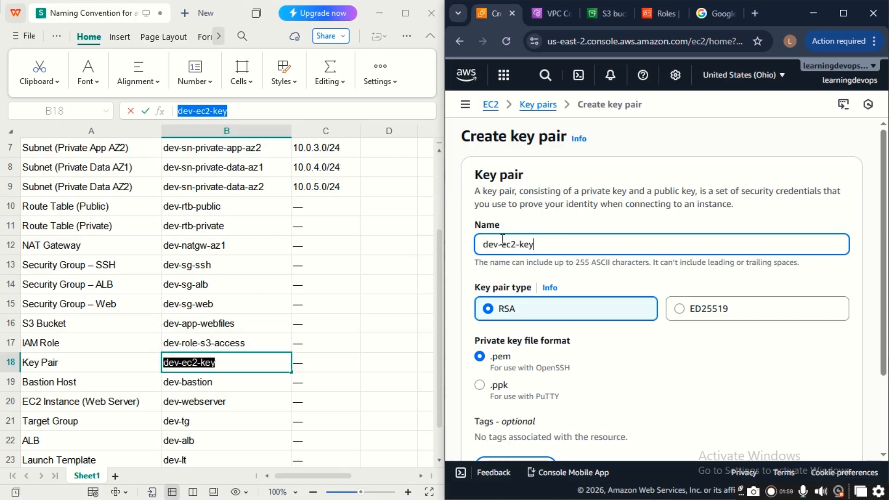
{"action": "left_click", "coordinate": [489, 245]}
{"action": "left_click", "coordinate": [483, 244]}
{"action": "scroll", "coordinate": [602, 329], "scroll_direction": "down", "scroll_amount": 1}
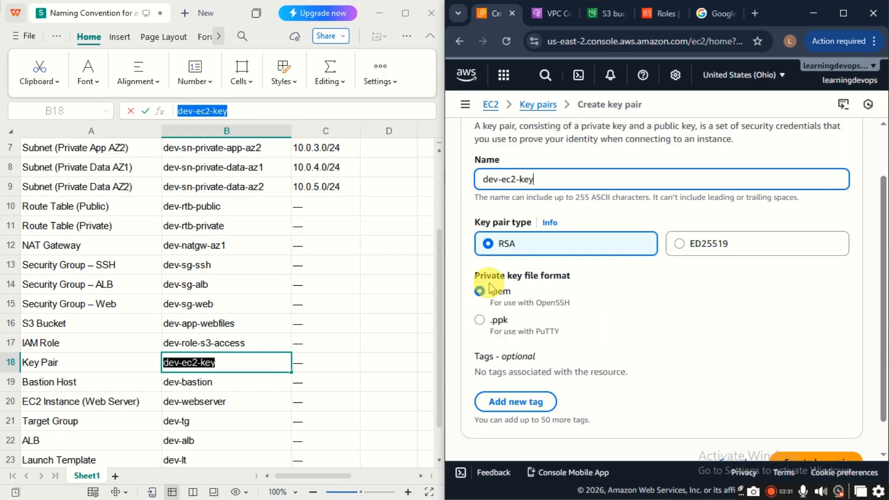
Step: Add a tag to the key pair with Key Name and Value dev-ec2-key
{"action": "scroll", "coordinate": [509, 301], "scroll_direction": "down", "scroll_amount": 1}
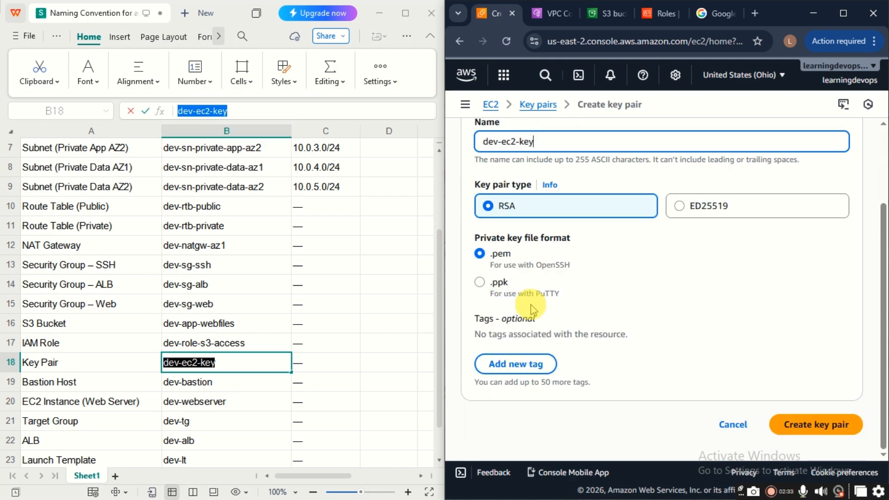
{"action": "left_click", "coordinate": [501, 371]}
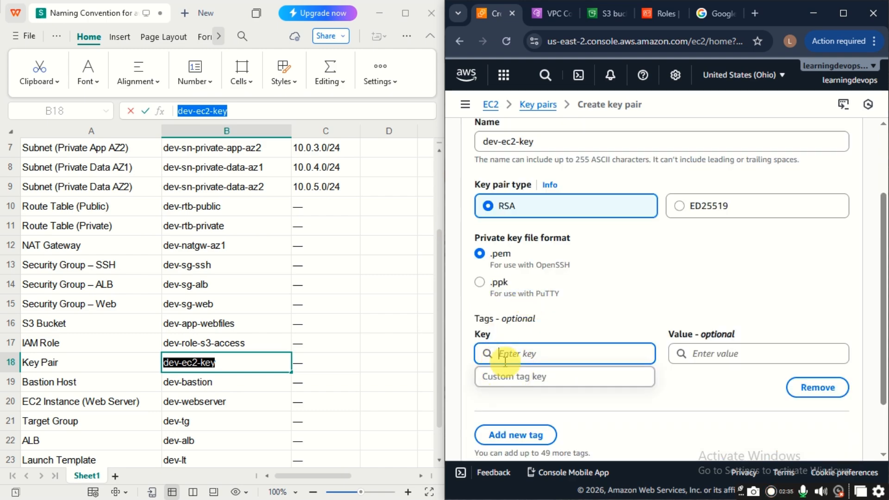
{"action": "type", "text": "Name"}
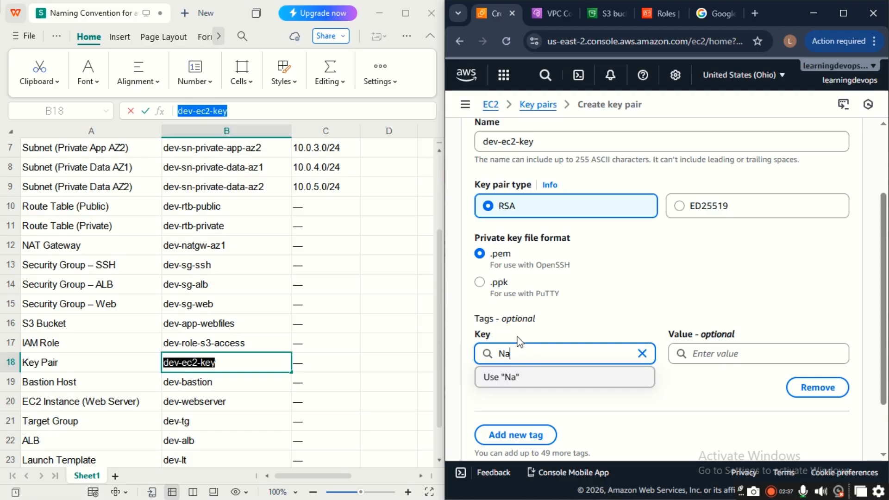
{"action": "left_click", "coordinate": [573, 376]}
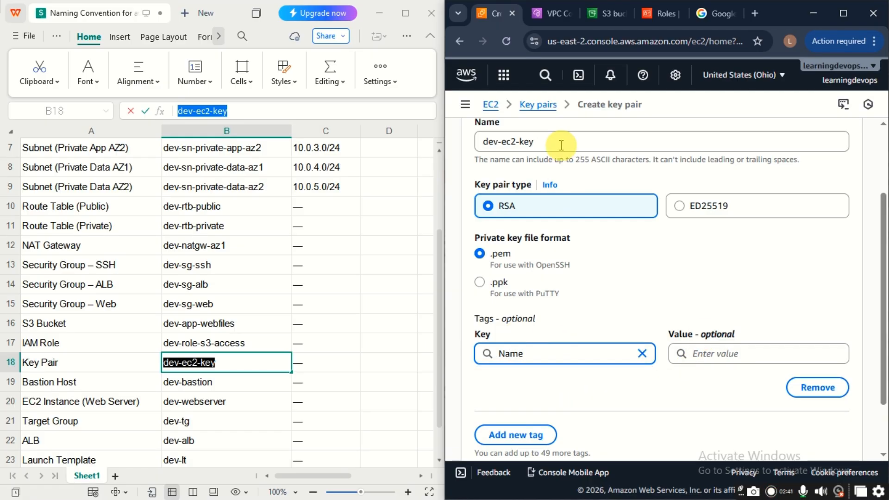
{"action": "left_click_drag", "start_coordinate": [561, 142], "coordinate": [463, 134]}
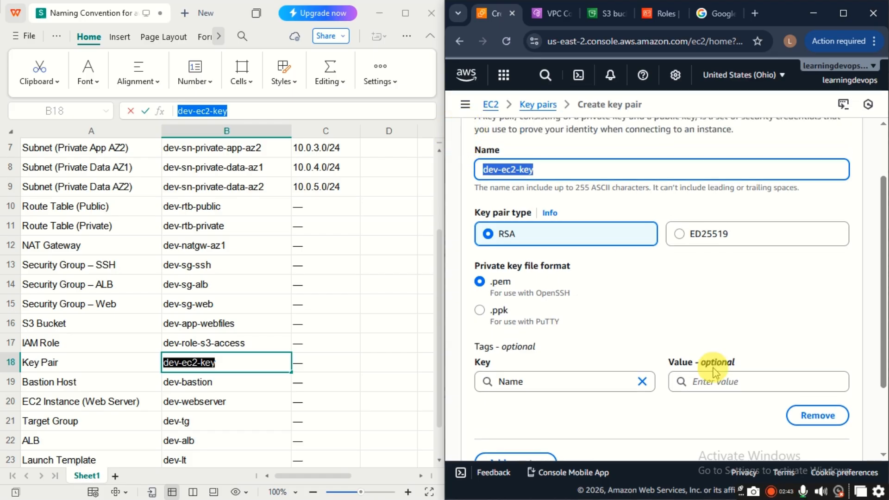
{"action": "left_click", "coordinate": [714, 381]}
{"action": "key", "text": "ctrl+v"}
{"action": "left_click", "coordinate": [780, 408]}
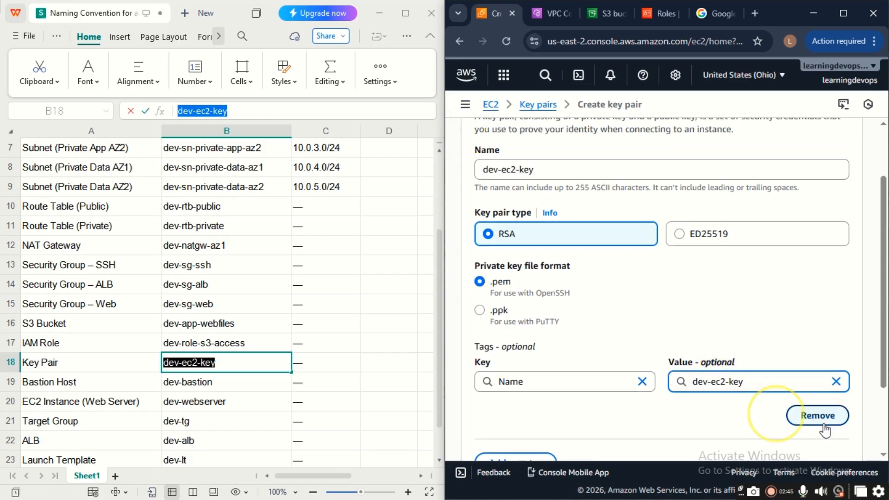
Step: Create the dev-ec2-key key pair and confirm dev-ec2-key.pem downloaded
{"action": "scroll", "coordinate": [795, 410], "scroll_direction": "down", "scroll_amount": 2}
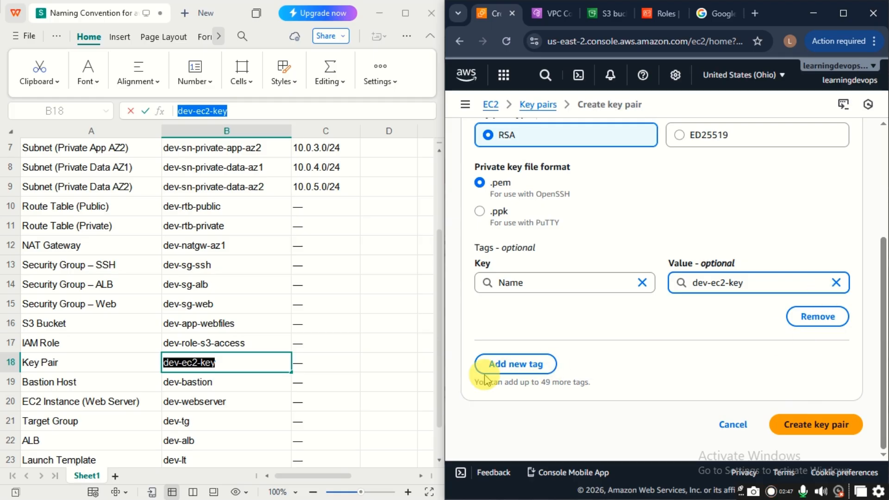
{"action": "left_click", "coordinate": [804, 434]}
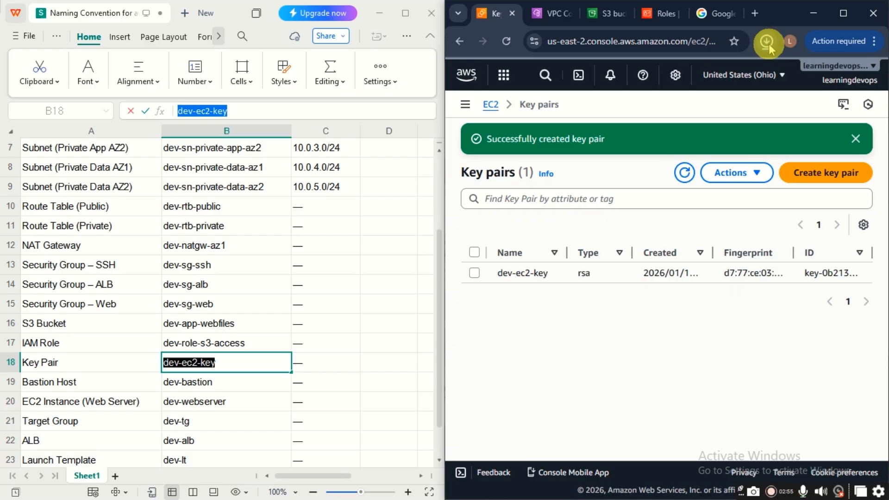
{"action": "left_click", "coordinate": [766, 42]}
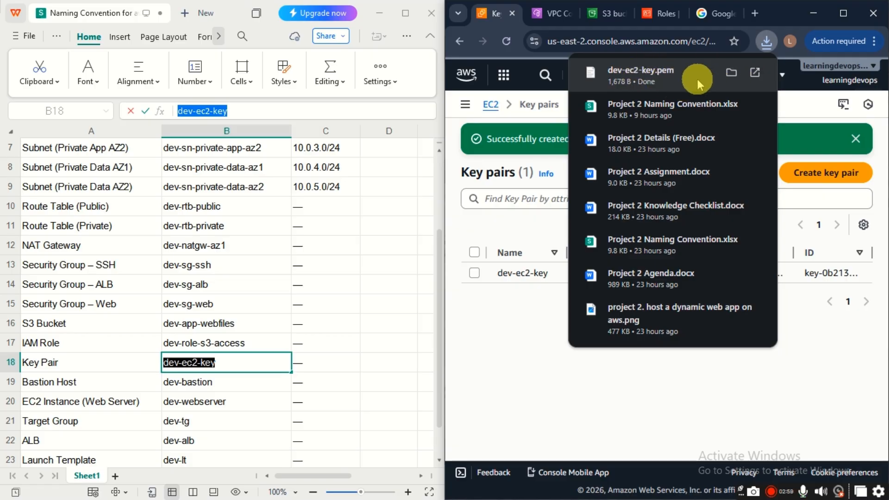
Step: Close Chrome's downloads list and minimize the browser, leaving the spreadsheet visible
{"action": "left_click", "coordinate": [814, 379]}
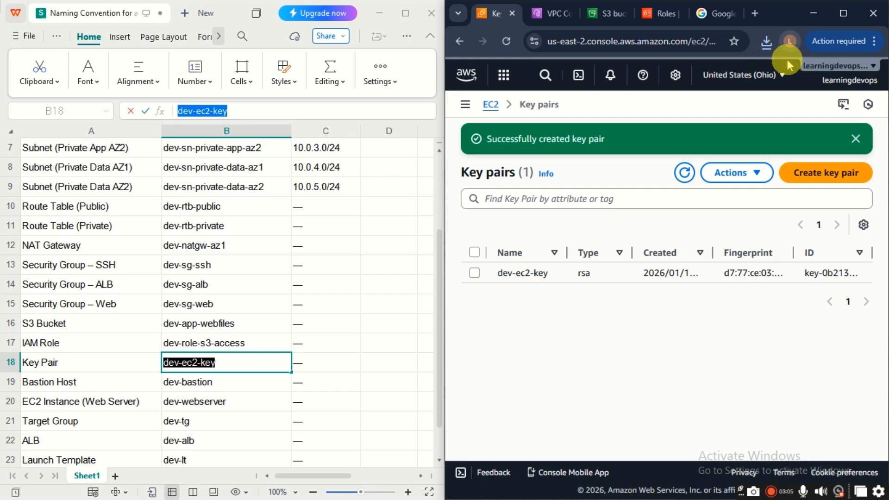
{"action": "left_click", "coordinate": [843, 13]}
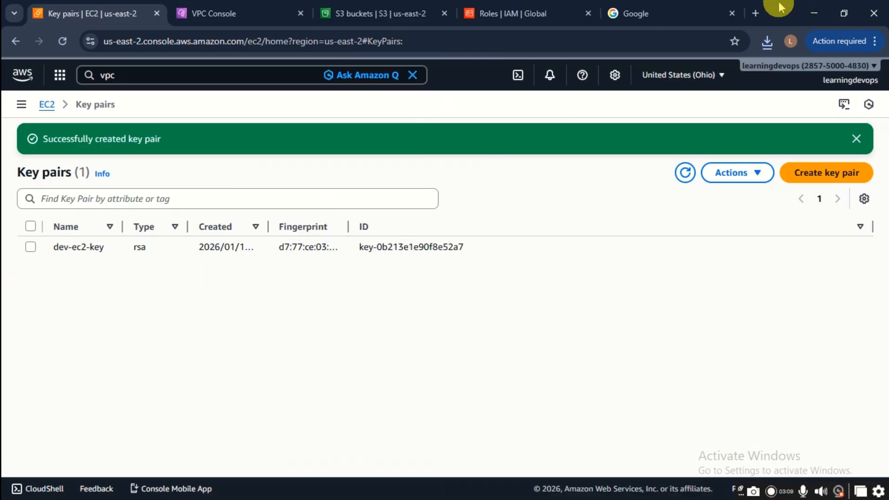
{"action": "left_click", "coordinate": [814, 13]}
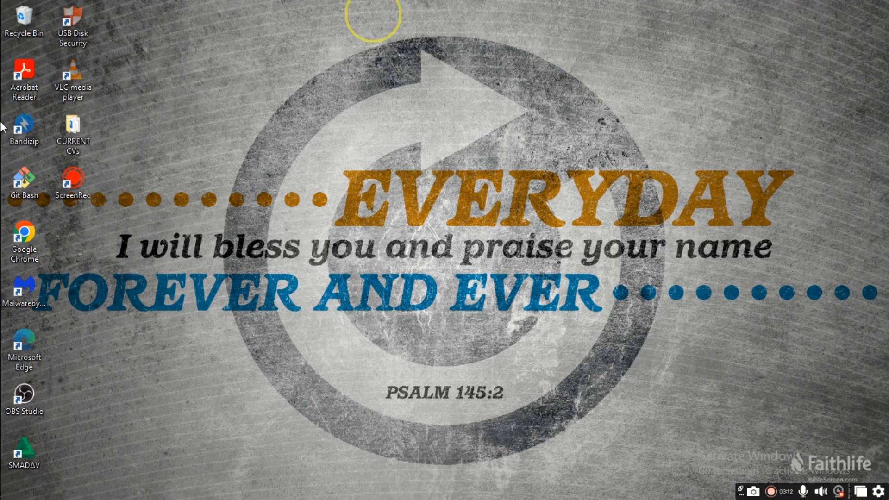
Step: Open dev-ec2-key.pem from the Downloads folder in File Explorer
{"action": "left_click", "coordinate": [379, 13]}
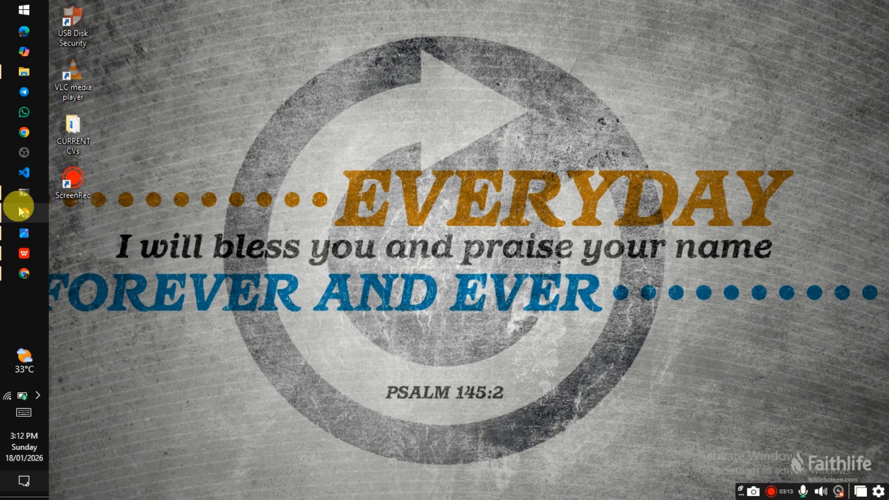
{"action": "left_click", "coordinate": [17, 73]}
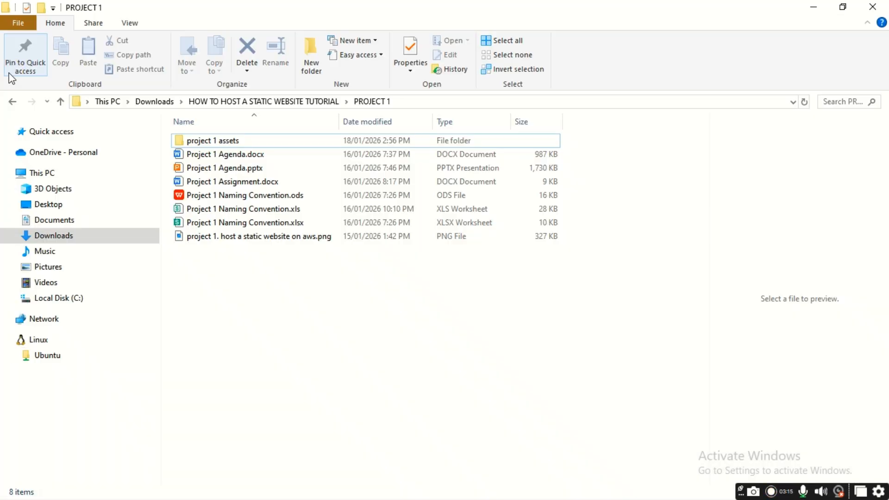
{"action": "left_click", "coordinate": [55, 236]}
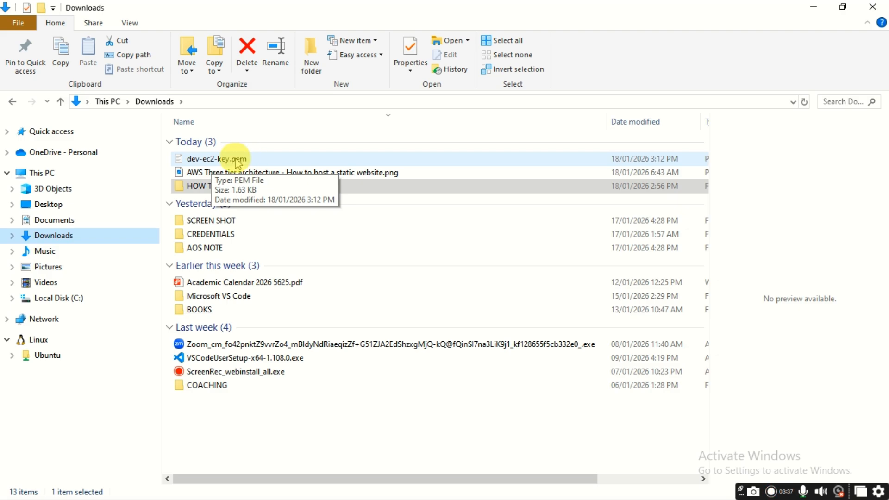
{"action": "left_click", "coordinate": [238, 162]}
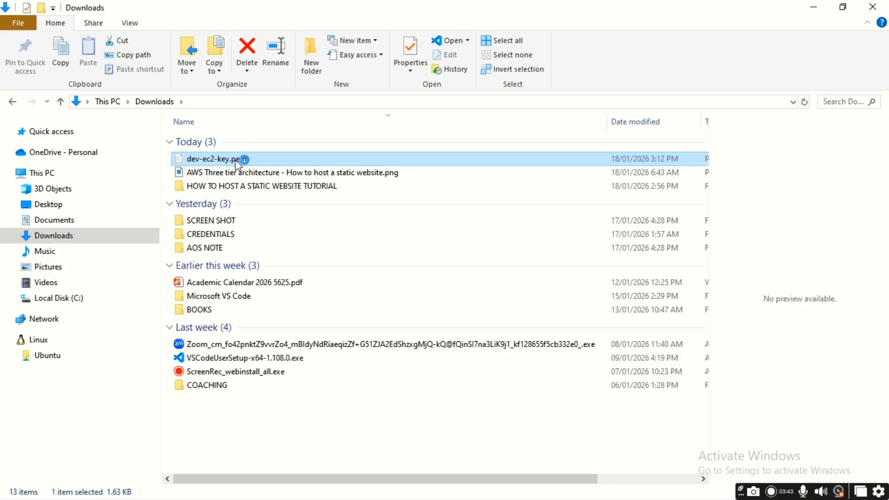
{"action": "double_click", "coordinate": [318, 159]}
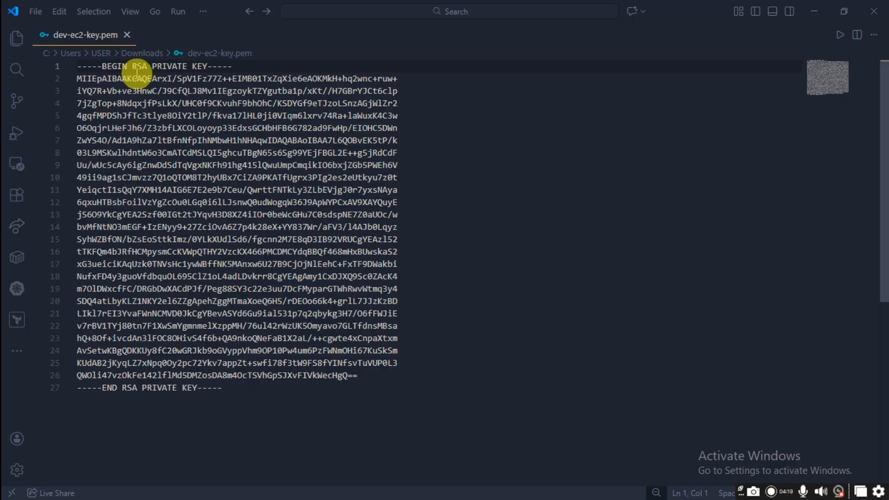
Step: Close the dev-ec2-key.pem tab and minimize Visual Studio Code
{"action": "left_click", "coordinate": [127, 36]}
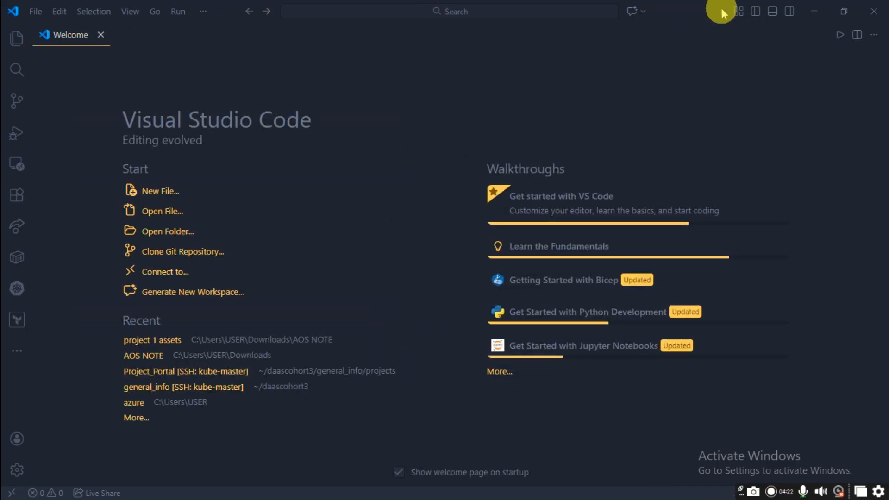
{"action": "left_click", "coordinate": [814, 11]}
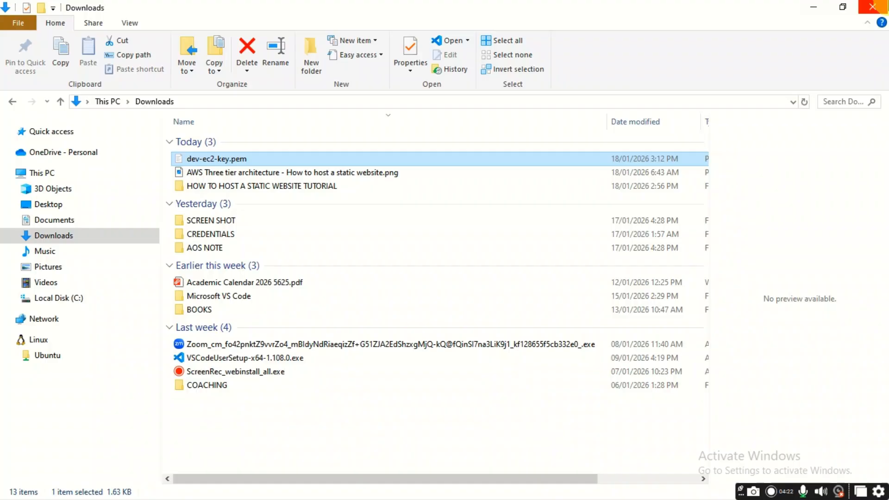
Step: Return to the AWS console, dismiss the key pair success message, and launch an instance from EC2 Instances
{"action": "left_click", "coordinate": [814, 8]}
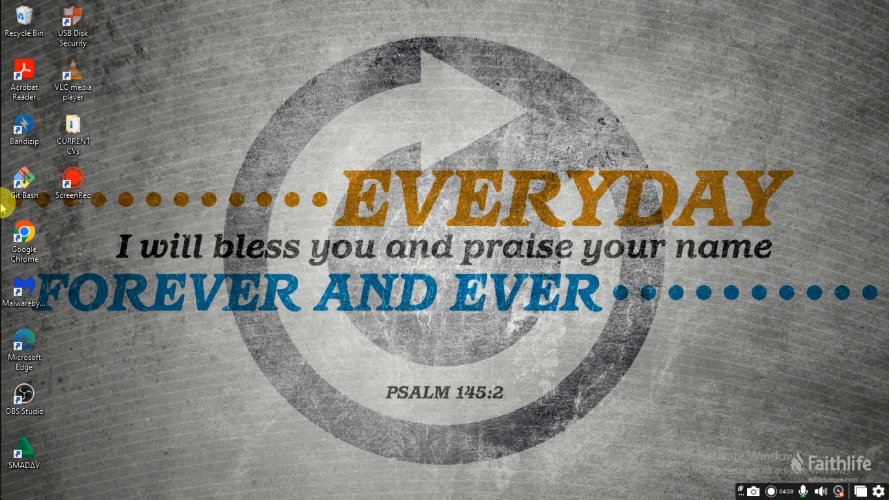
{"action": "left_click", "coordinate": [14, 210]}
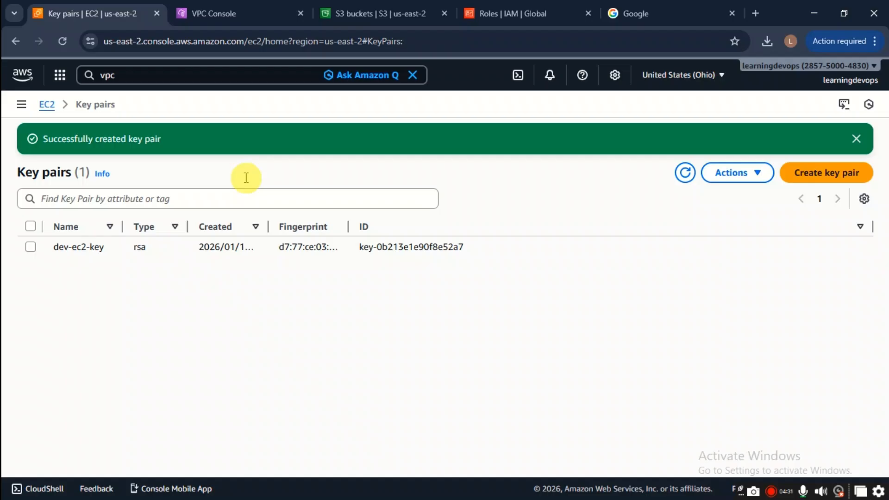
{"action": "left_click", "coordinate": [857, 141]}
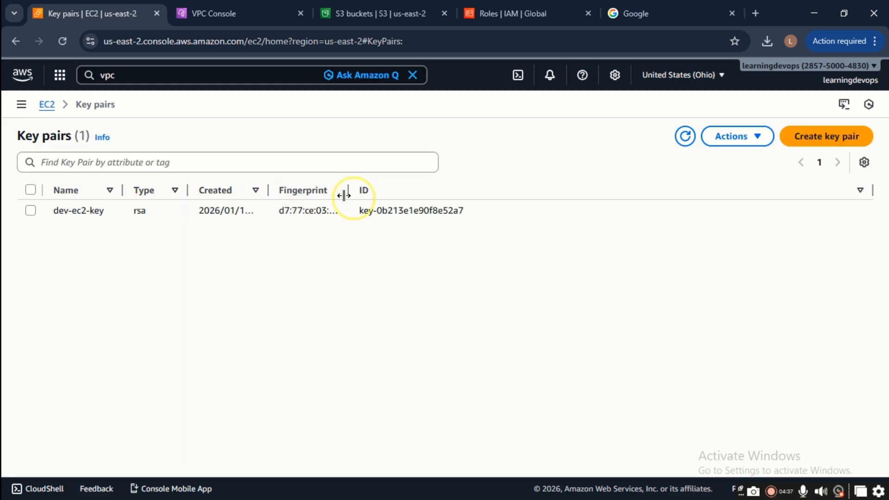
{"action": "left_click", "coordinate": [24, 109]}
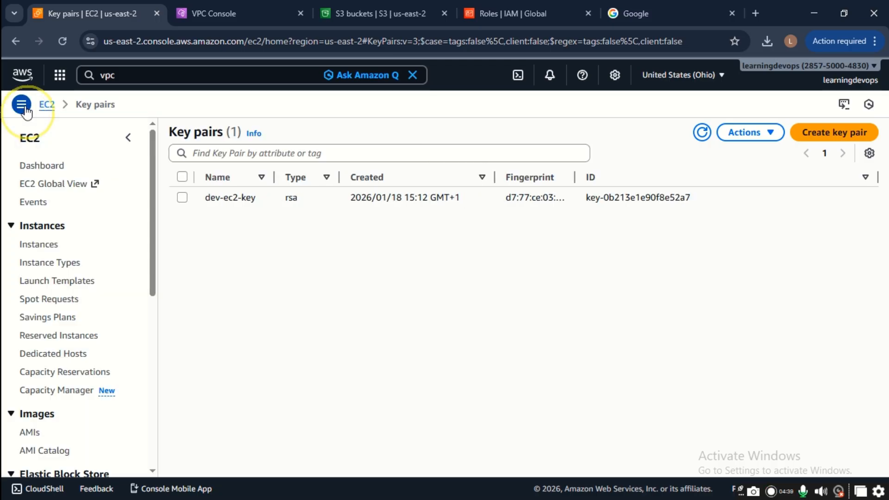
{"action": "left_click", "coordinate": [52, 249]}
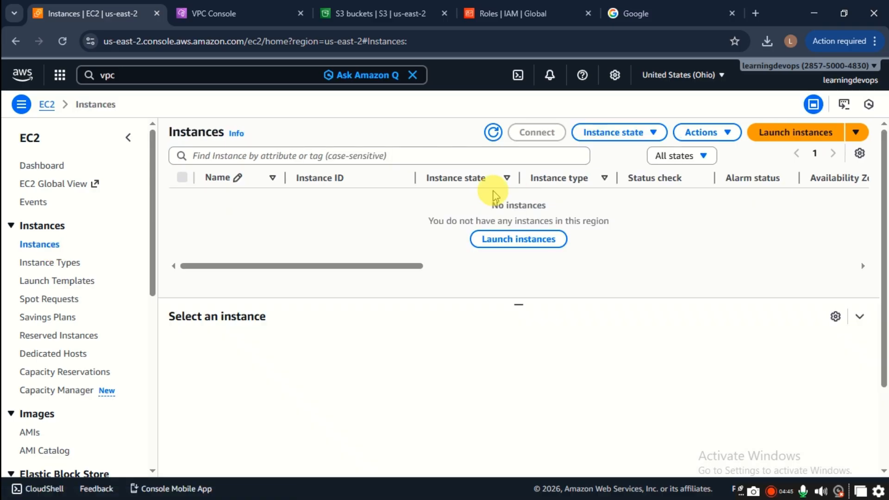
{"action": "left_click", "coordinate": [547, 245]}
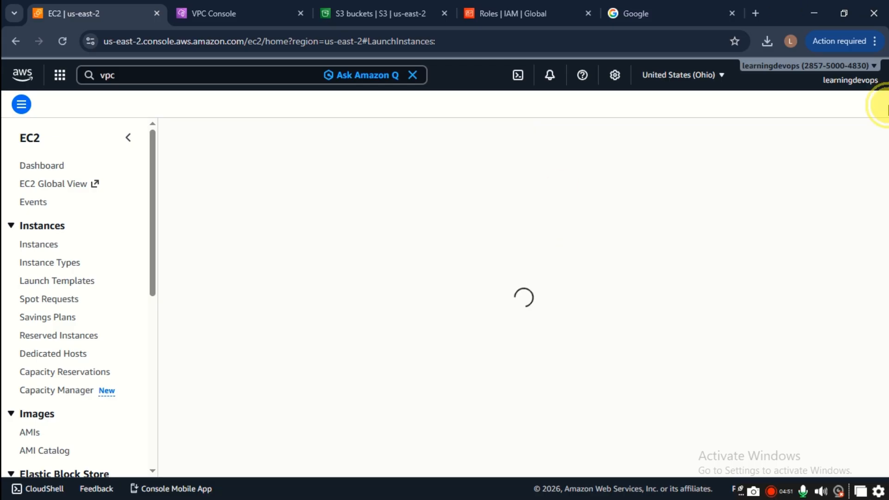
Step: Snap the launch page to the right half and the naming spreadsheet to the left
{"action": "left_click_drag", "start_coordinate": [888, 106], "coordinate": [888, 105]}
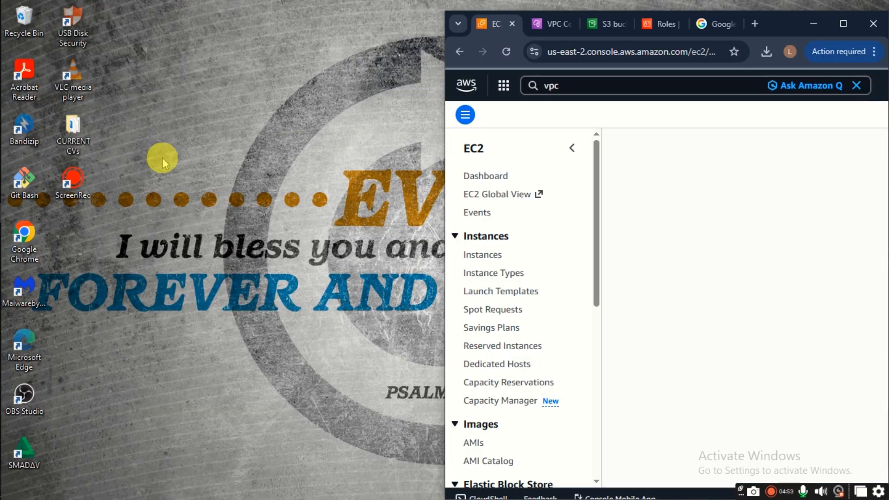
{"action": "left_click_drag", "start_coordinate": [770, 24], "coordinate": [888, 31]}
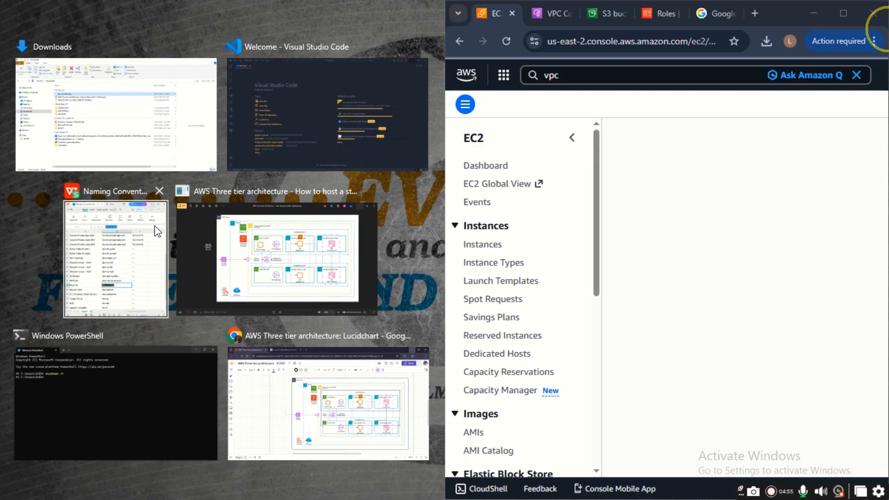
{"action": "left_click", "coordinate": [157, 232]}
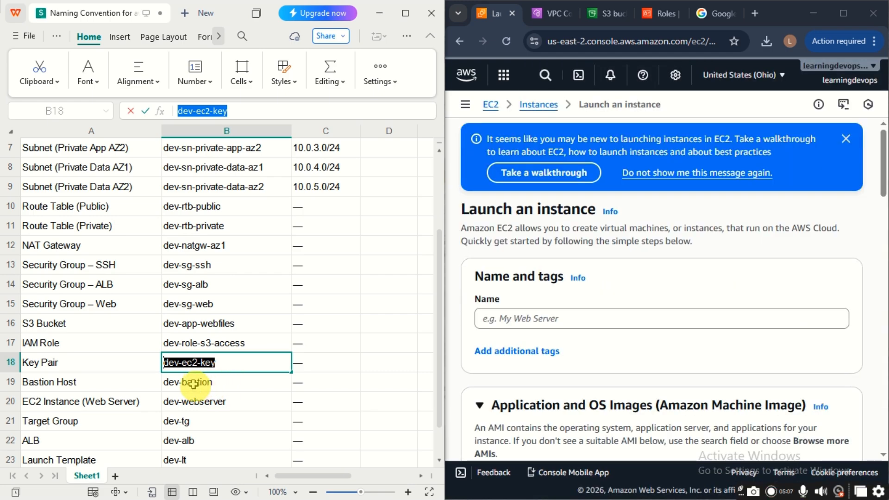
Step: Copy dev-bastion from cell B19 into the instance Name field
{"action": "left_click", "coordinate": [213, 383]}
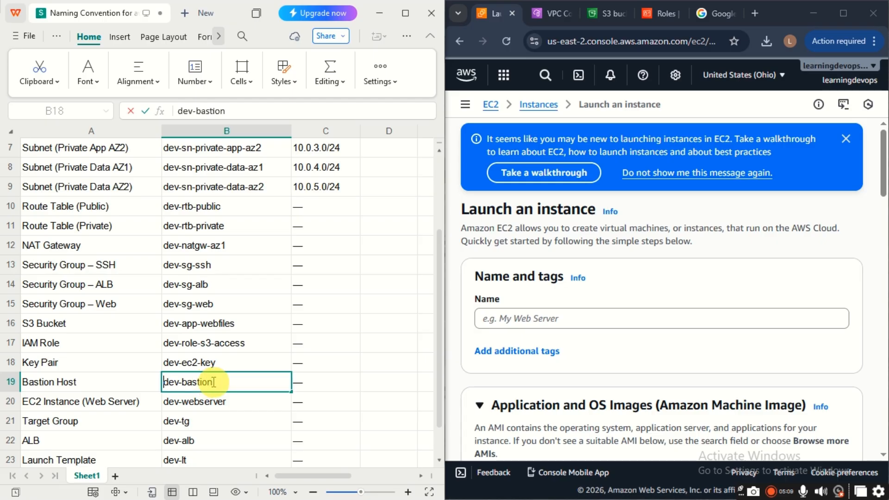
{"action": "left_click_drag", "start_coordinate": [211, 380], "coordinate": [167, 386]}
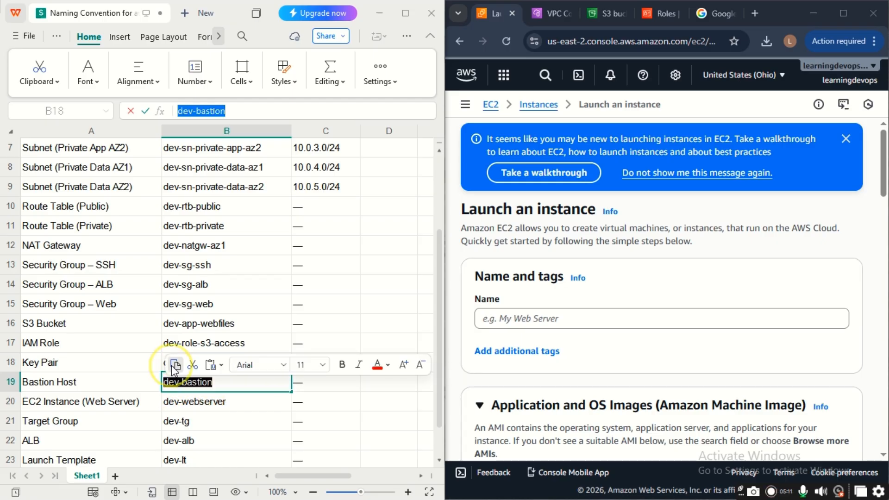
{"action": "left_click", "coordinate": [494, 319]}
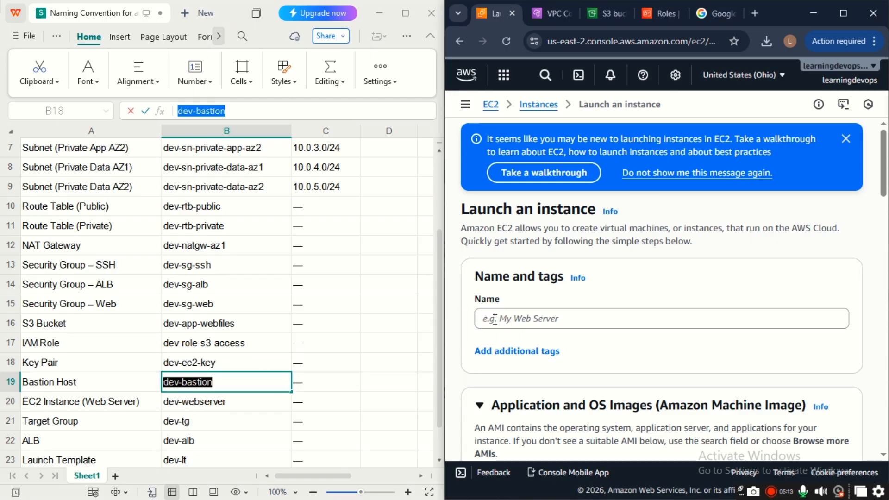
{"action": "left_click", "coordinate": [492, 325]}
{"action": "type", "text": "dev-bastion"}
{"action": "scroll", "coordinate": [493, 324], "scroll_direction": "down", "scroll_amount": 1}
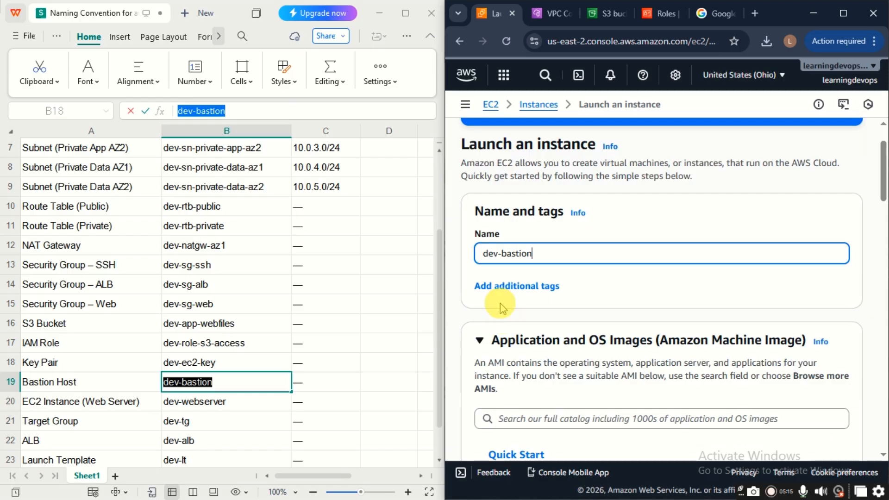
{"action": "scroll", "coordinate": [514, 301], "scroll_direction": "down", "scroll_amount": 1}
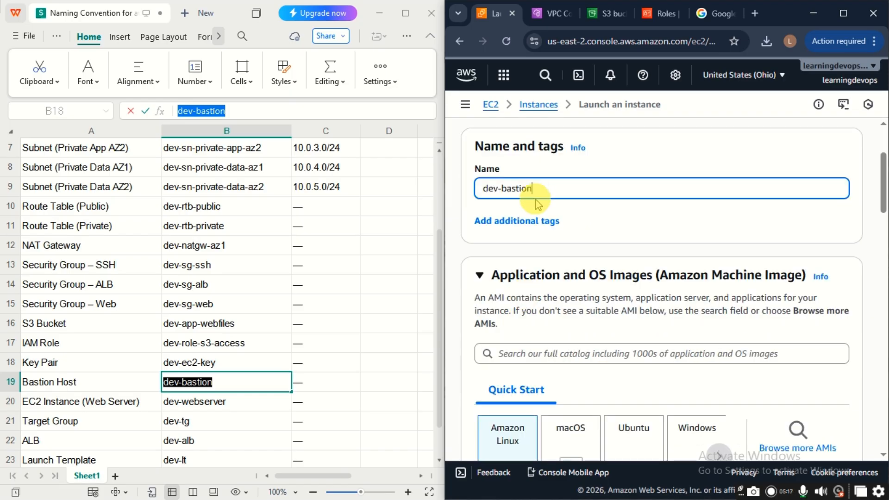
{"action": "scroll", "coordinate": [539, 349], "scroll_direction": "down", "scroll_amount": 2}
{"action": "scroll", "coordinate": [538, 349], "scroll_direction": "down", "scroll_amount": 2}
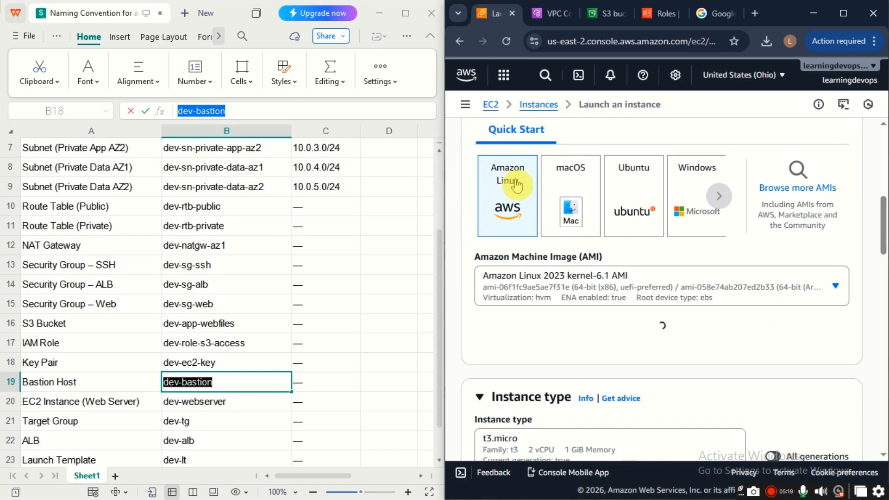
{"action": "scroll", "coordinate": [509, 181], "scroll_direction": "up", "scroll_amount": 2}
Step: Maximize the browser and confirm the Amazon Linux 2023 AMI is selected
{"action": "left_click", "coordinate": [843, 13]}
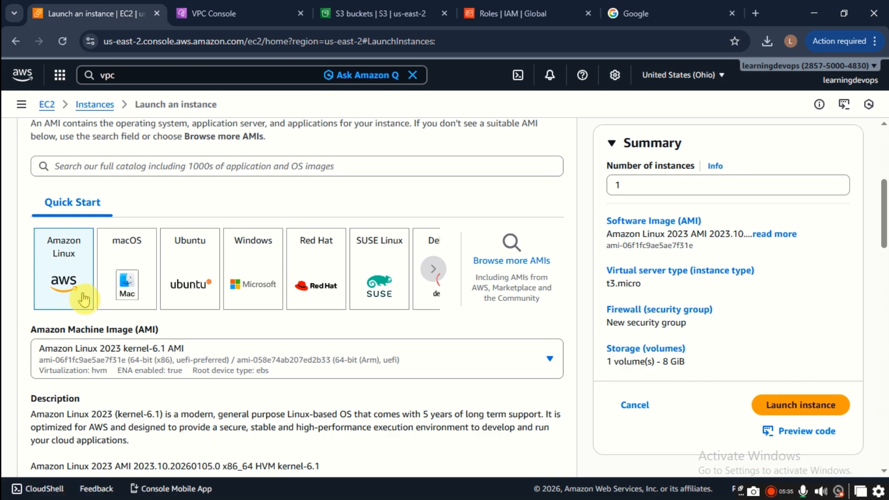
{"action": "scroll", "coordinate": [227, 296], "scroll_direction": "down", "scroll_amount": 1}
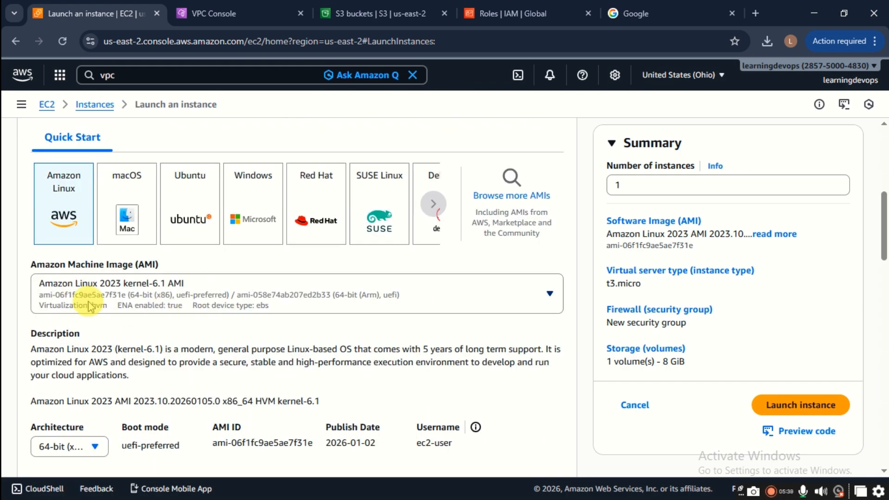
{"action": "left_click", "coordinate": [170, 277]}
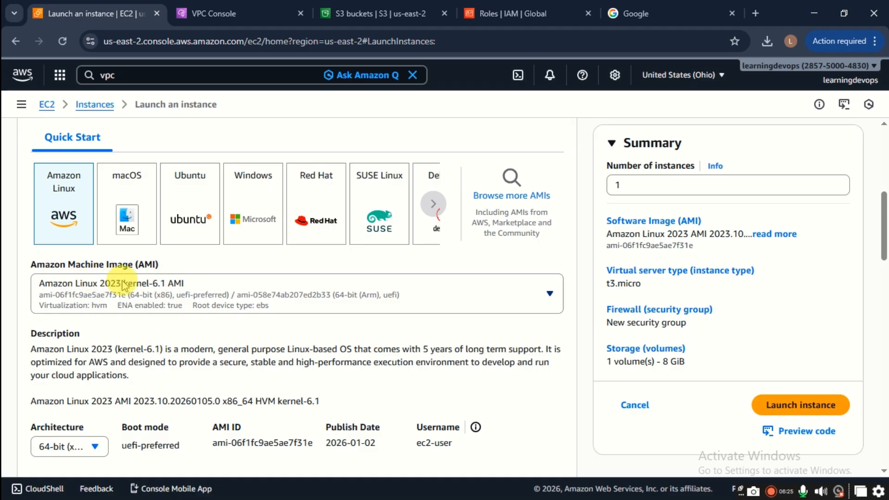
{"action": "scroll", "coordinate": [113, 297], "scroll_direction": "down", "scroll_amount": 3}
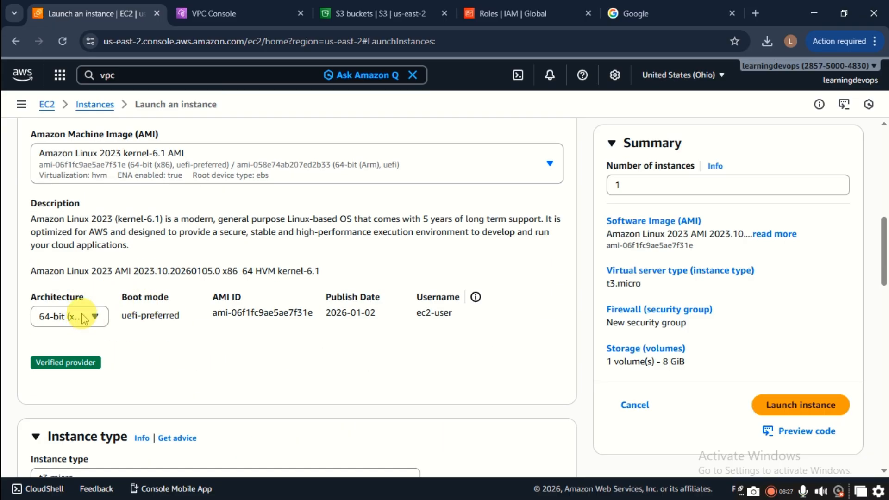
{"action": "scroll", "coordinate": [107, 299], "scroll_direction": "down", "scroll_amount": 4}
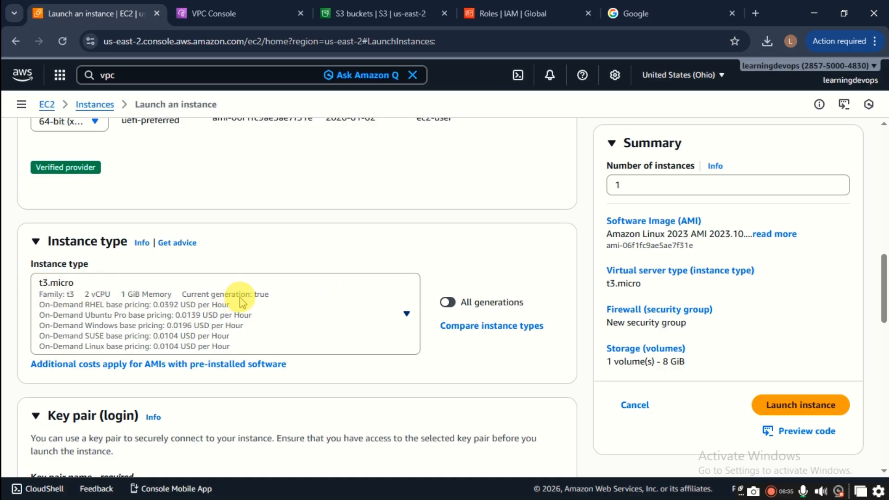
Step: Change the instance type to t2.micro
{"action": "left_click", "coordinate": [329, 309]}
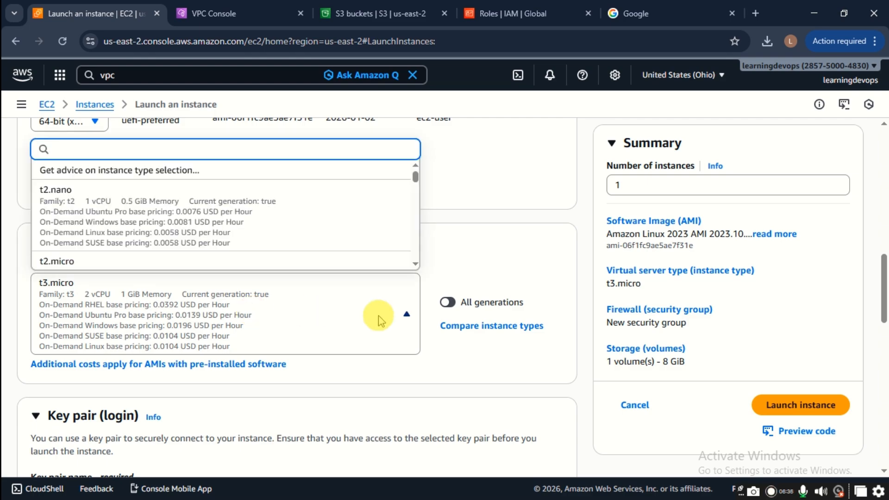
{"action": "left_click", "coordinate": [133, 264]}
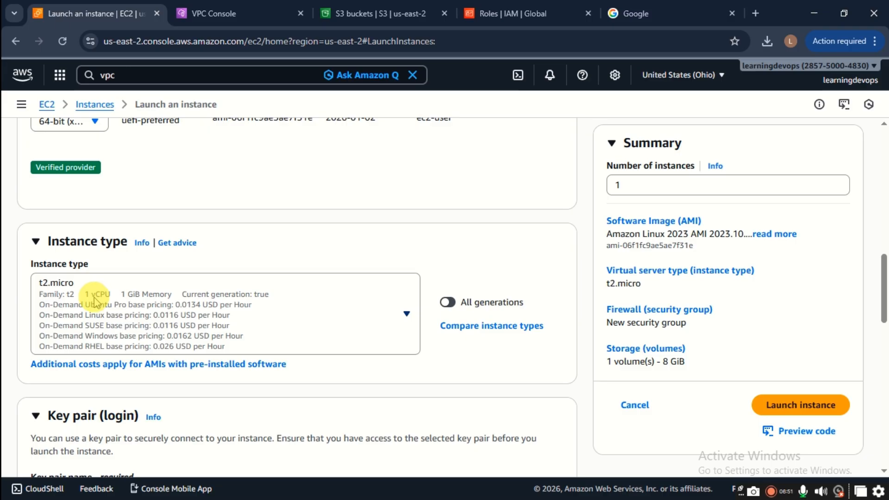
{"action": "scroll", "coordinate": [167, 341], "scroll_direction": "down", "scroll_amount": 1}
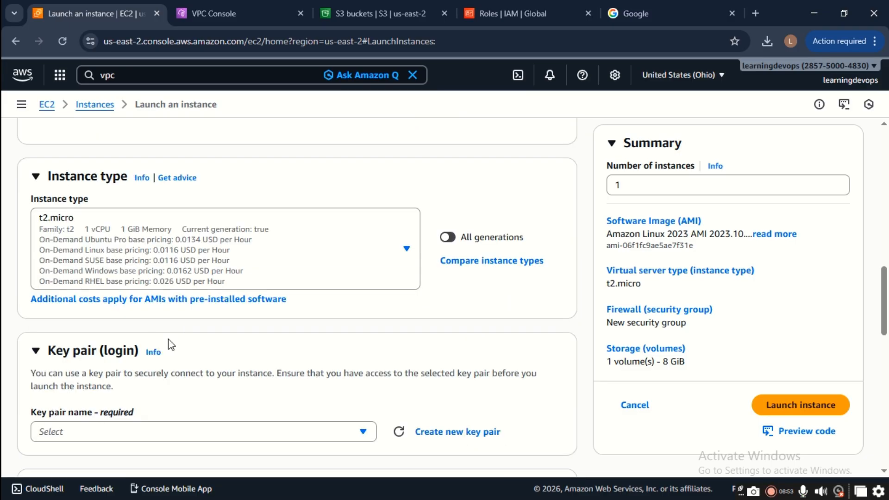
{"action": "scroll", "coordinate": [152, 345], "scroll_direction": "down", "scroll_amount": 1}
{"action": "scroll", "coordinate": [145, 348], "scroll_direction": "down", "scroll_amount": 1}
Step: Select dev-ec2-key as the instance's key pair
{"action": "left_click", "coordinate": [126, 303]}
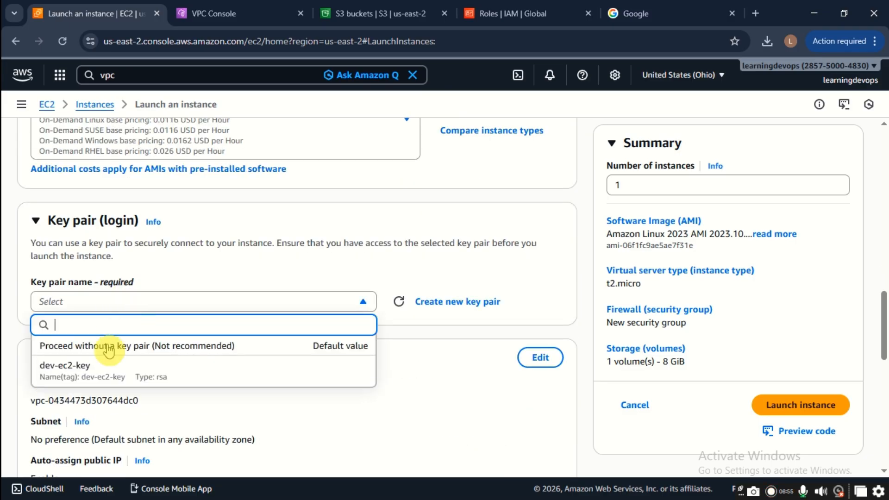
{"action": "left_click", "coordinate": [92, 372]}
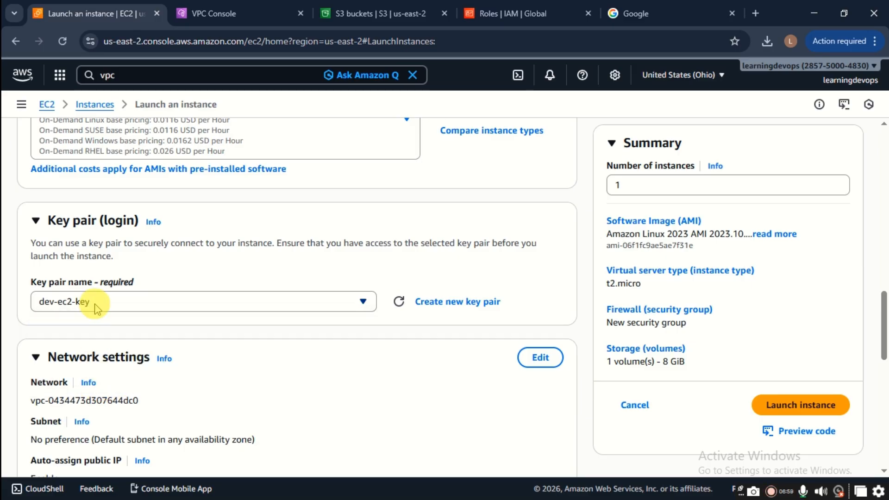
{"action": "scroll", "coordinate": [143, 307], "scroll_direction": "down", "scroll_amount": 1}
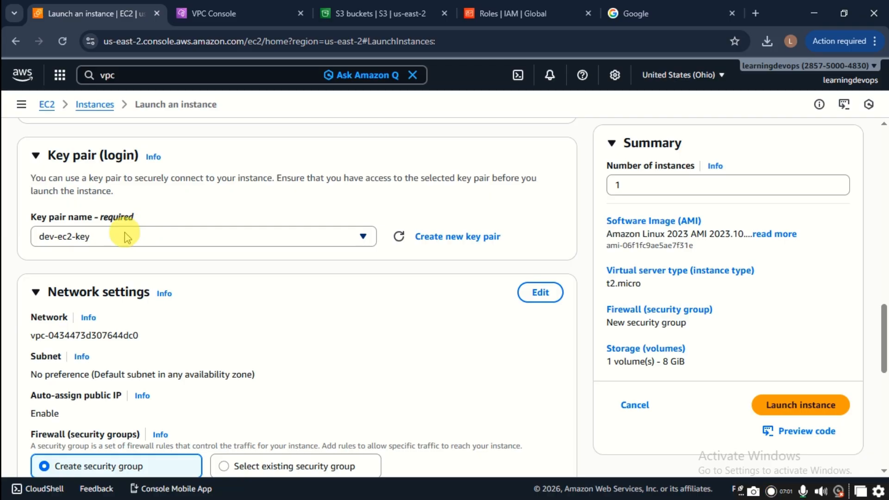
{"action": "scroll", "coordinate": [103, 307], "scroll_direction": "down", "scroll_amount": 1}
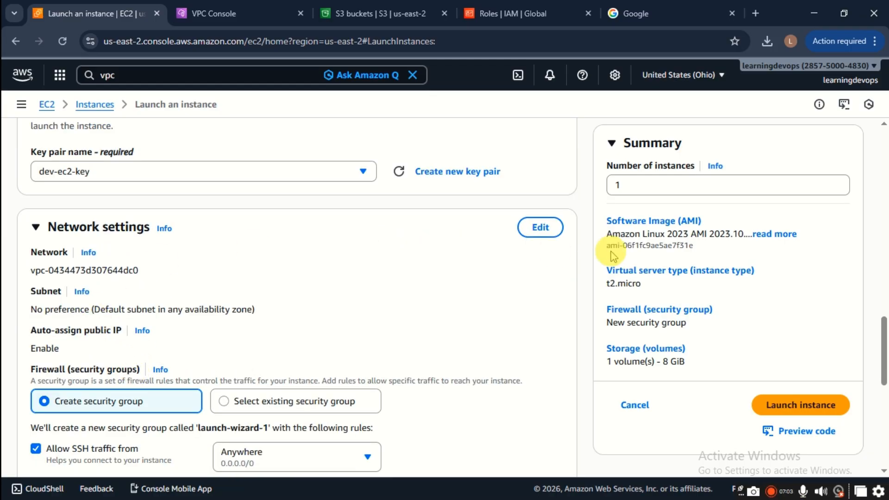
Step: Make the network settings editable and choose dev-vpc as the instance's VPC
{"action": "left_click", "coordinate": [543, 231]}
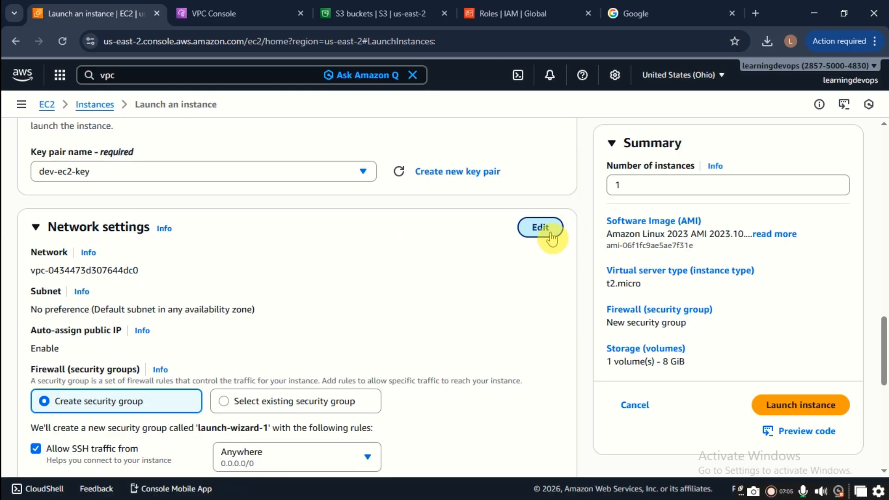
{"action": "left_click", "coordinate": [540, 228]}
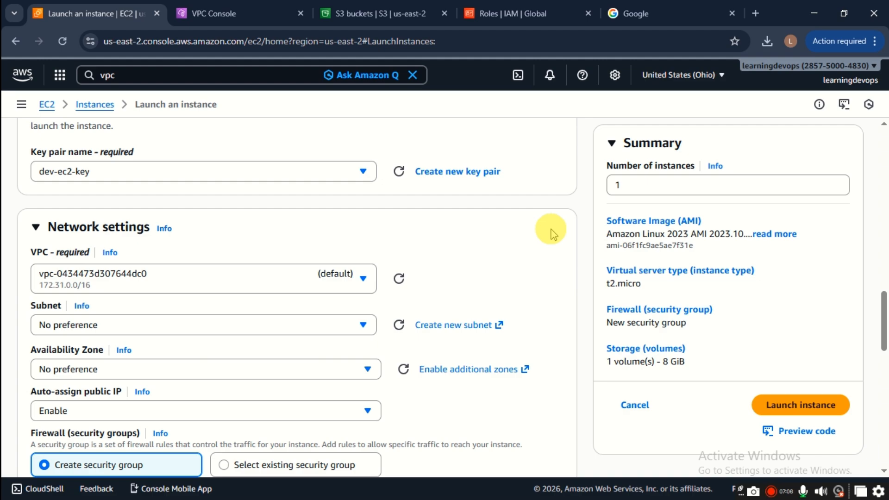
{"action": "left_click", "coordinate": [139, 280]}
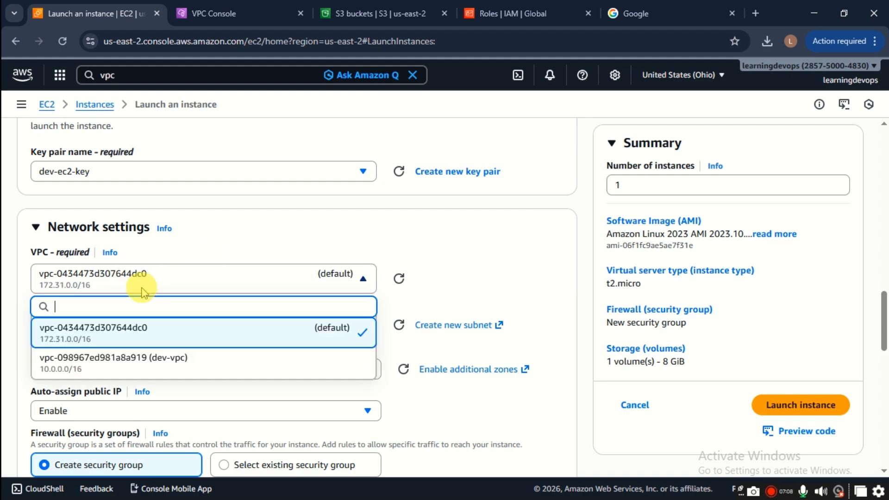
{"action": "left_click", "coordinate": [158, 364]}
Step: Select subnet dev-sn-public-az1 (10.0.0.0/24) for the instance
{"action": "left_click", "coordinate": [159, 357]}
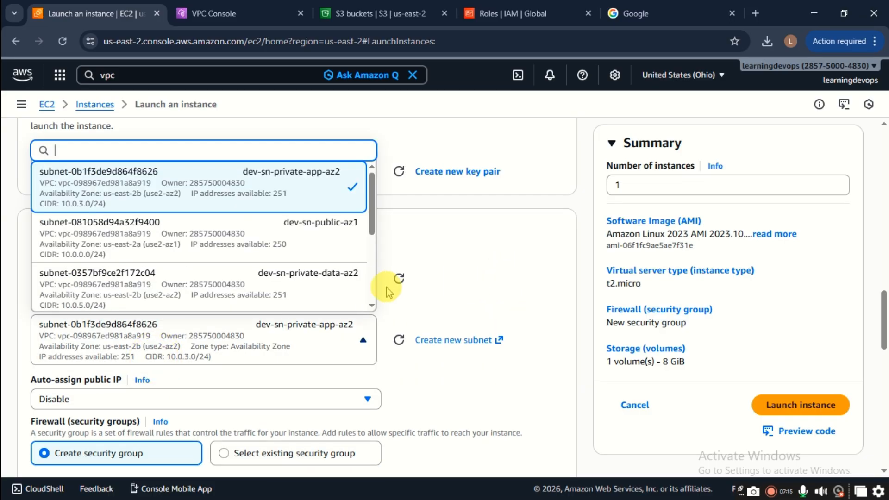
{"action": "left_click", "coordinate": [238, 332]}
{"action": "left_click", "coordinate": [222, 350]}
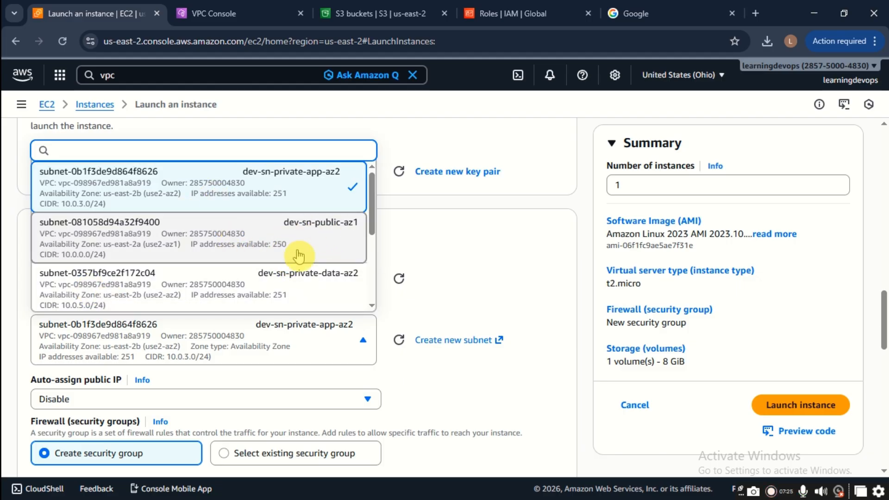
{"action": "scroll", "coordinate": [323, 277], "scroll_direction": "down", "scroll_amount": 3}
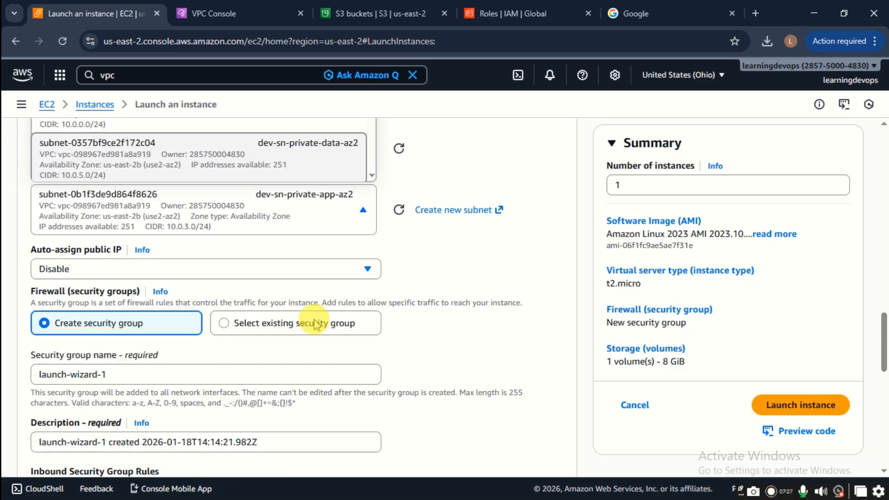
{"action": "scroll", "coordinate": [315, 240], "scroll_direction": "up", "scroll_amount": 4}
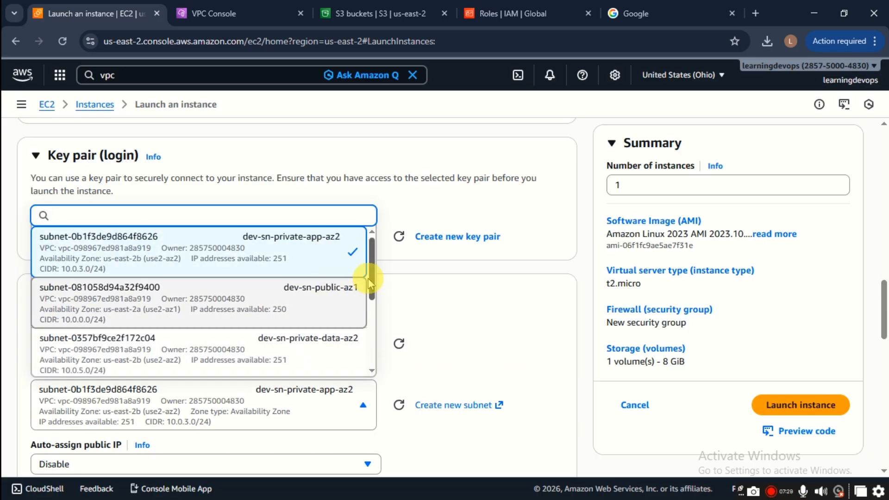
{"action": "left_click_drag", "start_coordinate": [374, 287], "coordinate": [327, 341]}
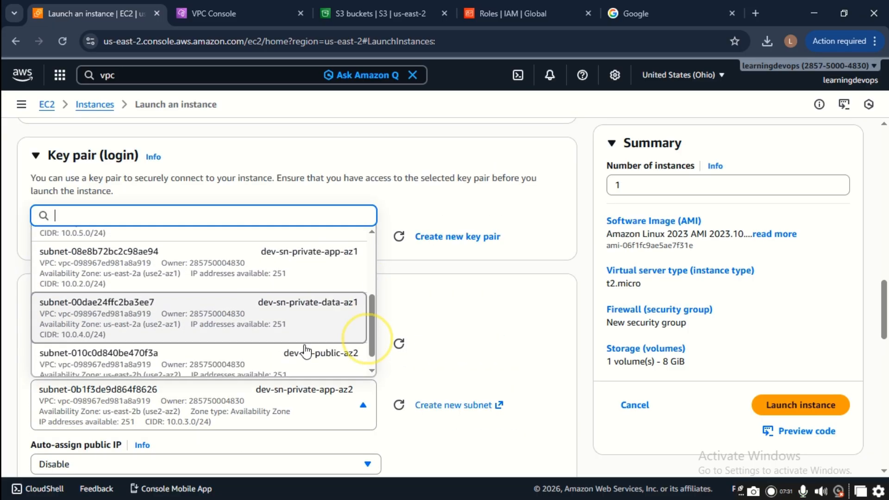
{"action": "scroll", "coordinate": [311, 323], "scroll_direction": "up", "scroll_amount": 3}
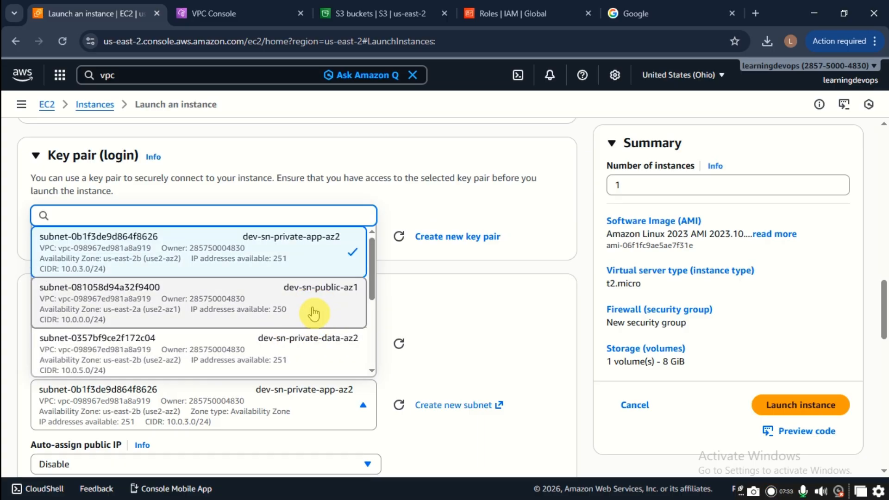
{"action": "left_click", "coordinate": [306, 319]}
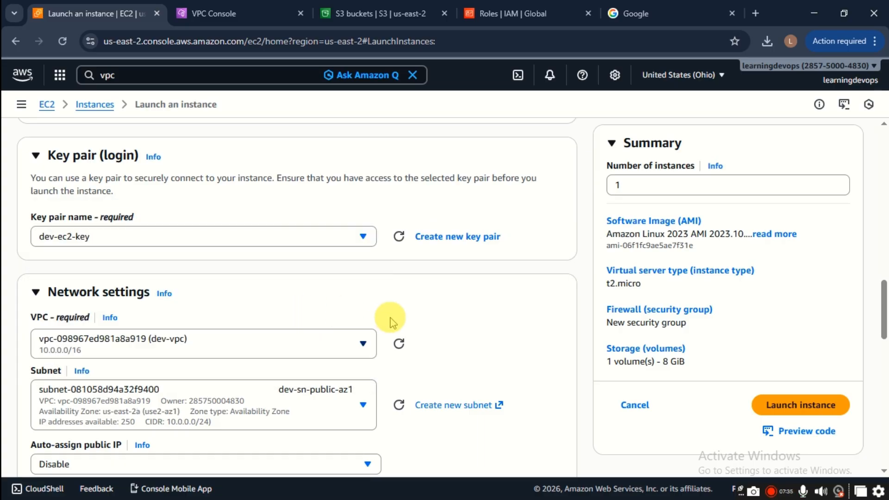
{"action": "scroll", "coordinate": [403, 305], "scroll_direction": "down", "scroll_amount": 3}
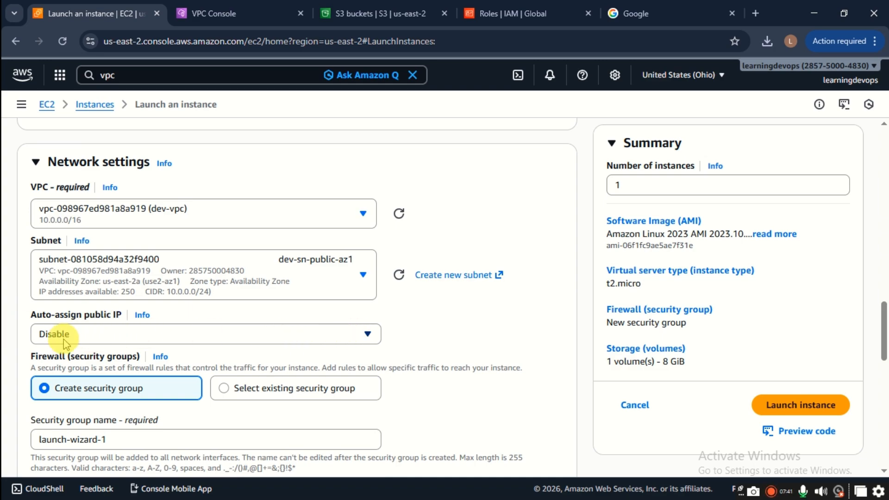
Step: Leave Auto-assign public IP on Disable and switch to the VPC Console's Security Groups page
{"action": "left_click", "coordinate": [122, 334]}
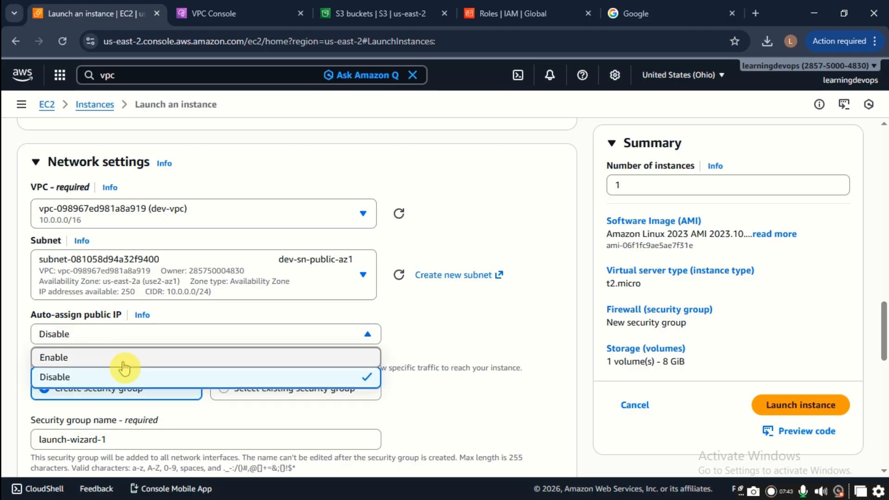
{"action": "left_click", "coordinate": [217, 329]}
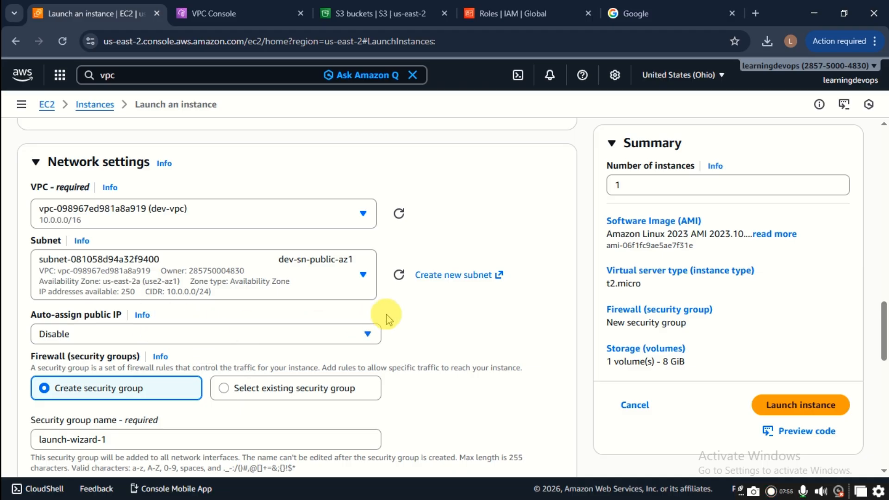
{"action": "left_click", "coordinate": [279, 338]}
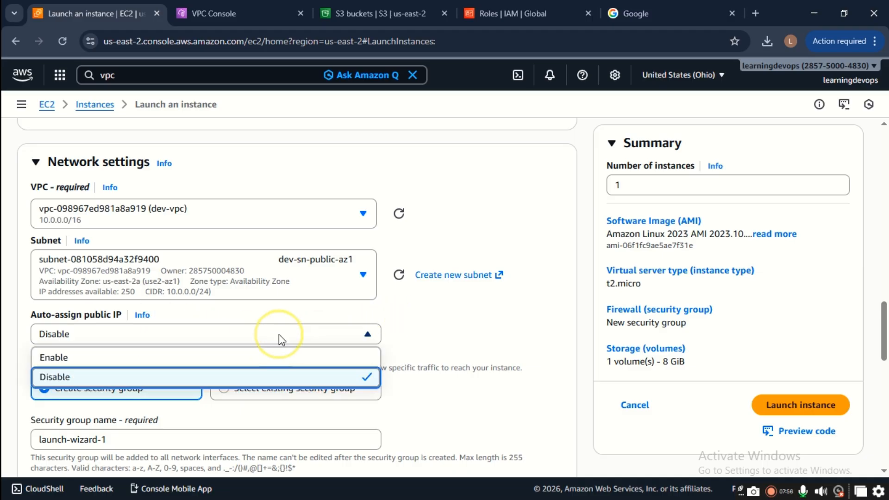
{"action": "left_click", "coordinate": [194, 354]}
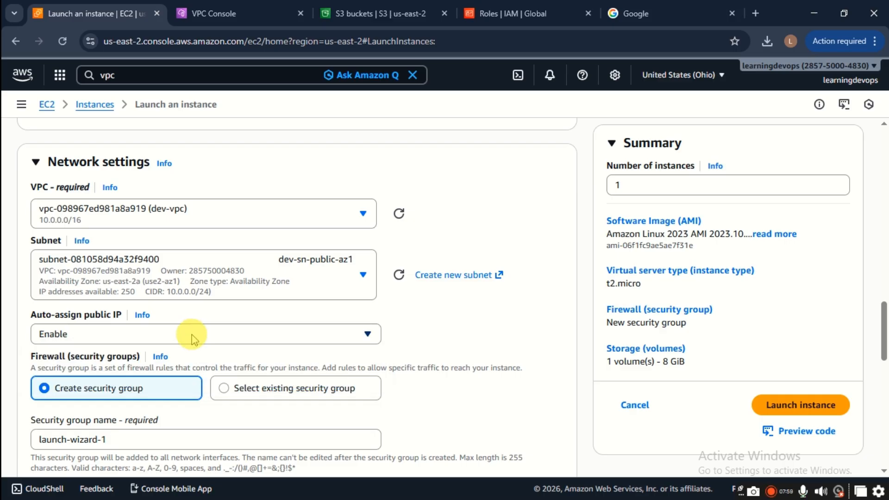
{"action": "left_click", "coordinate": [229, 337]}
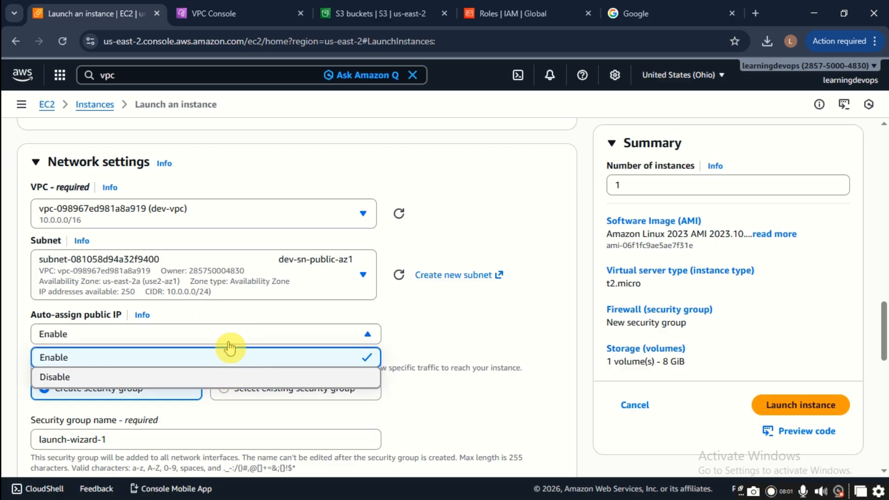
{"action": "left_click", "coordinate": [229, 376]}
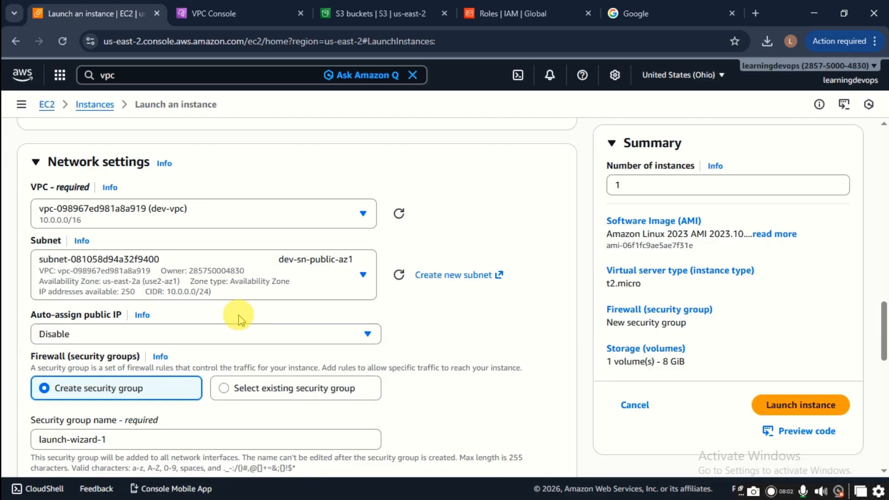
{"action": "left_click", "coordinate": [245, 3]}
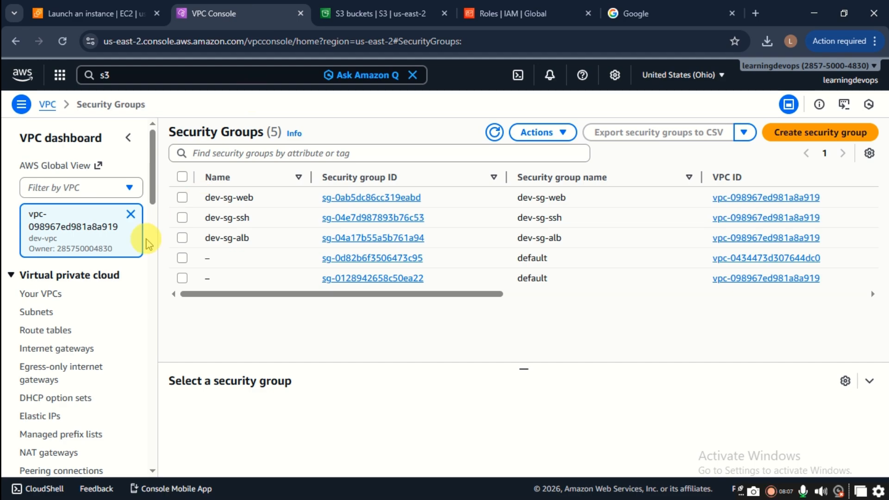
Step: Enable auto-assign public IPv4 address on subnet dev-sn-public-az1 and save
{"action": "left_click", "coordinate": [44, 313]}
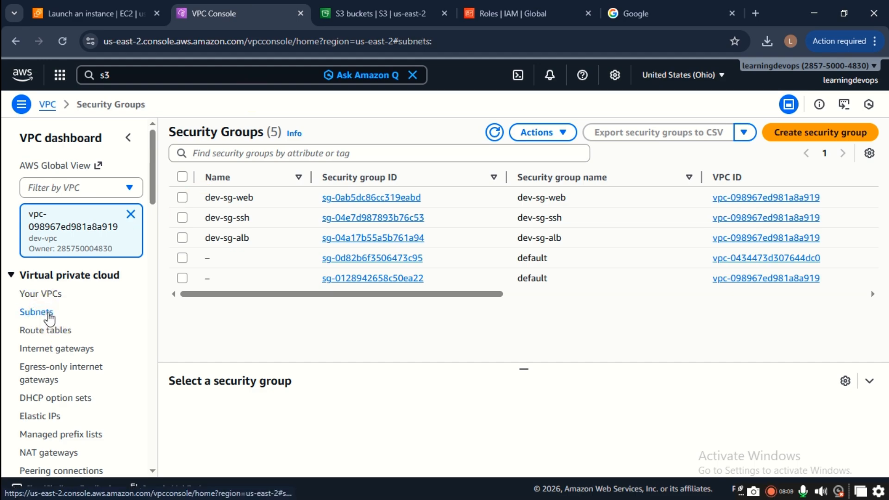
{"action": "left_click", "coordinate": [48, 319]}
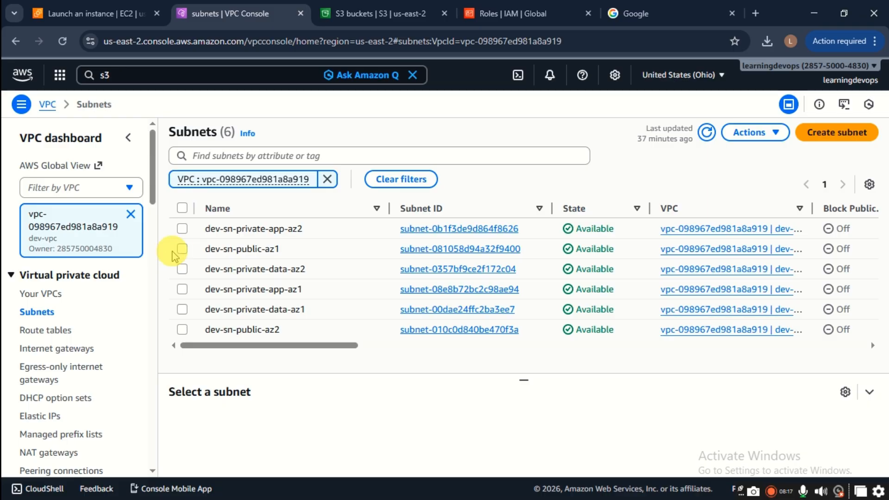
{"action": "left_click", "coordinate": [183, 250]}
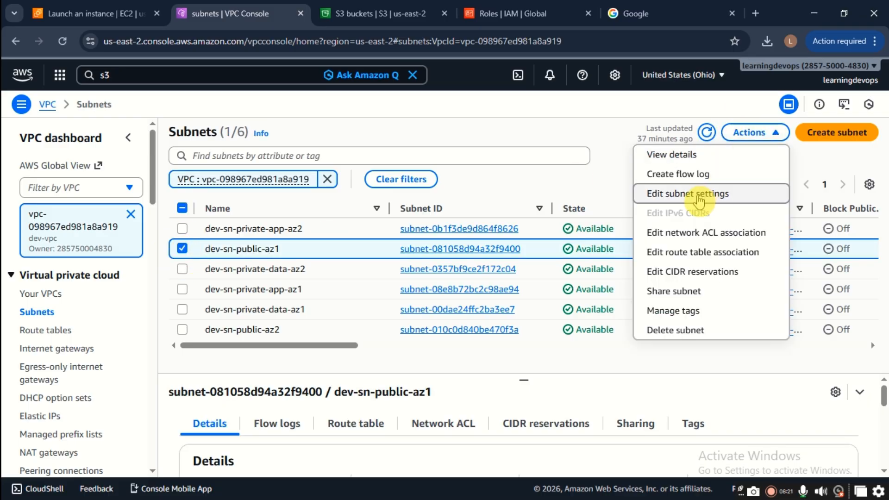
{"action": "left_click", "coordinate": [699, 199]}
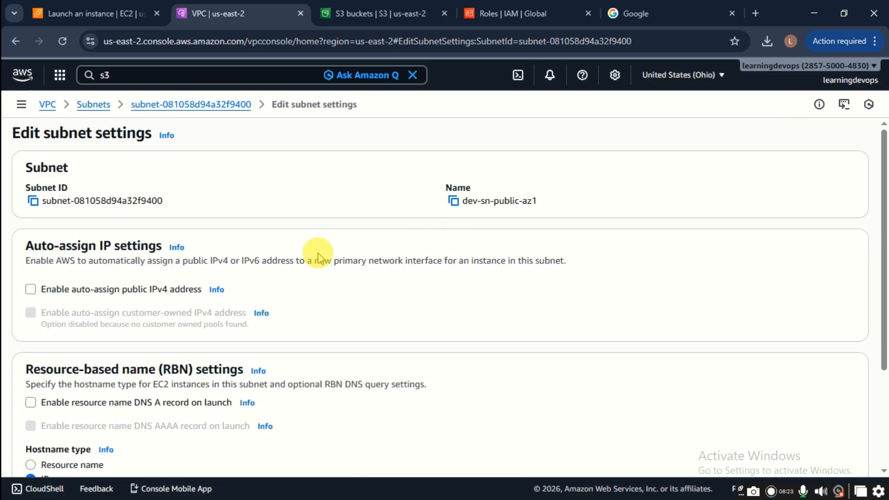
{"action": "left_click", "coordinate": [30, 290]}
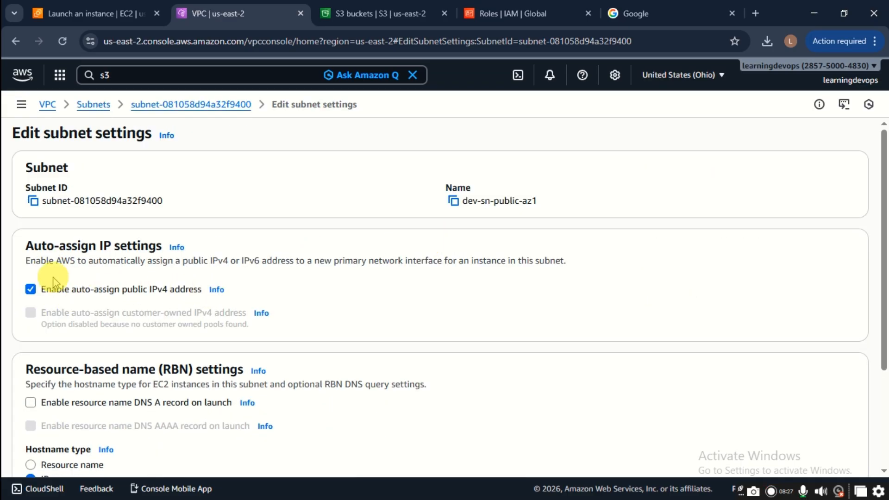
{"action": "scroll", "coordinate": [593, 401], "scroll_direction": "down", "scroll_amount": 3}
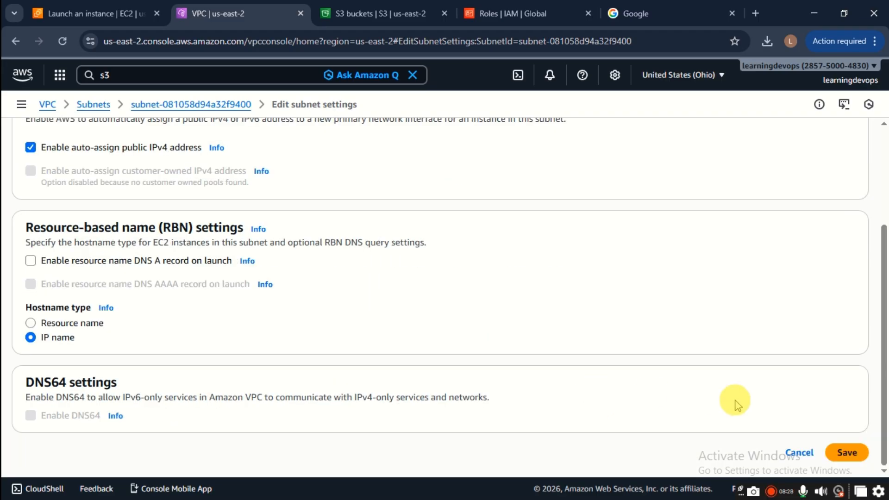
{"action": "left_click", "coordinate": [844, 452]}
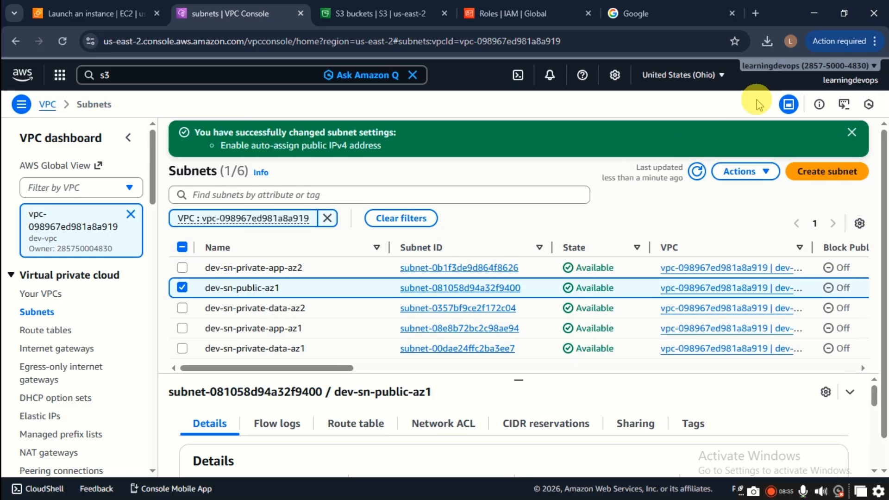
{"action": "left_click", "coordinate": [841, 132]}
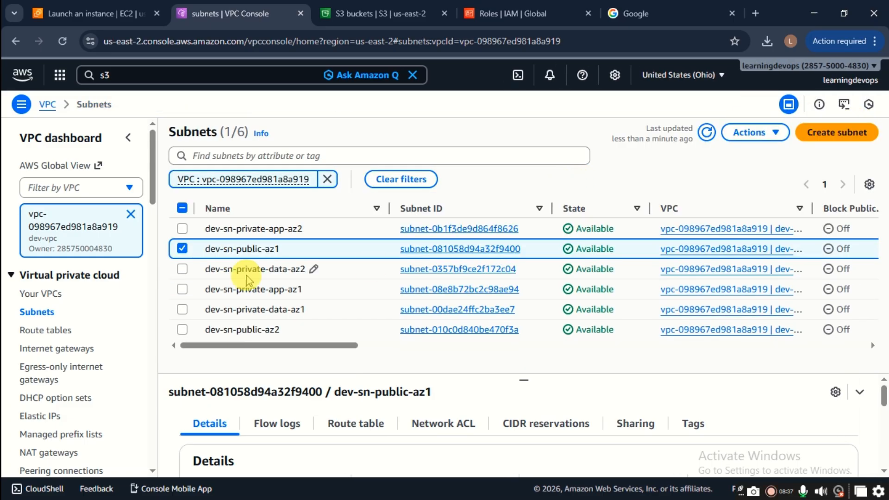
Step: Enable auto-assign public IPv4 address on subnet dev-sn-public-az2 and save
{"action": "left_click", "coordinate": [183, 248]}
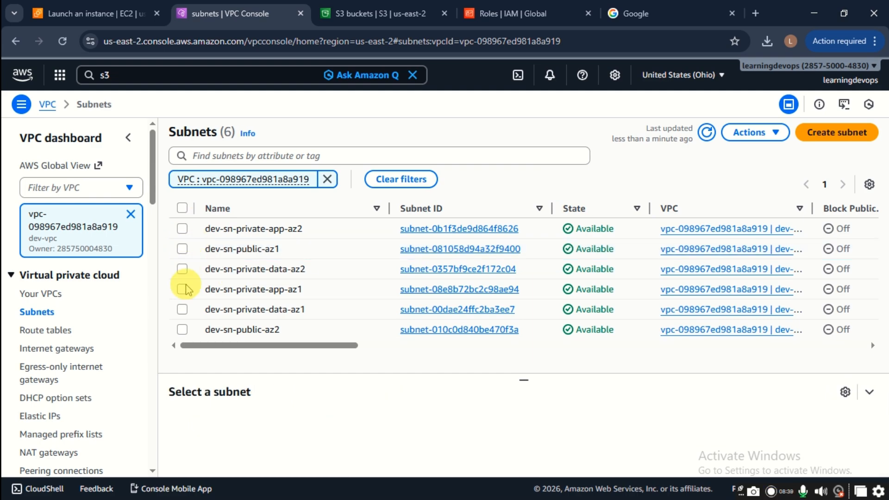
{"action": "left_click", "coordinate": [182, 329]}
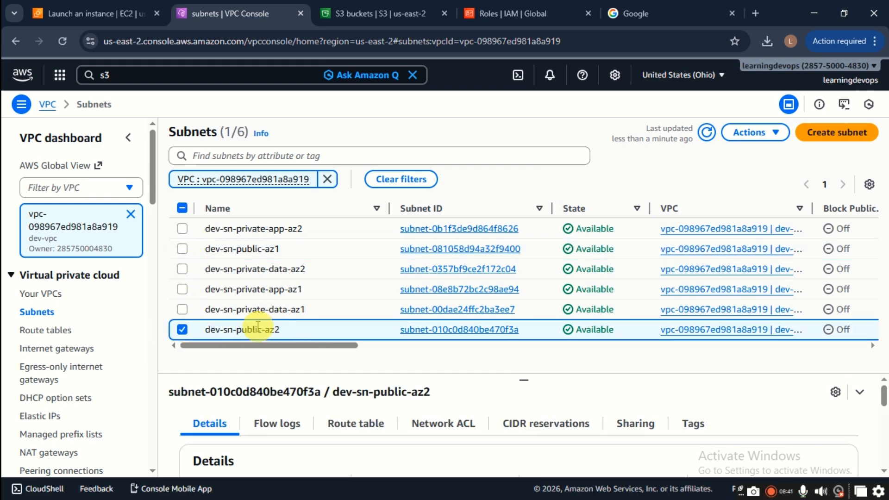
{"action": "left_click", "coordinate": [739, 138]}
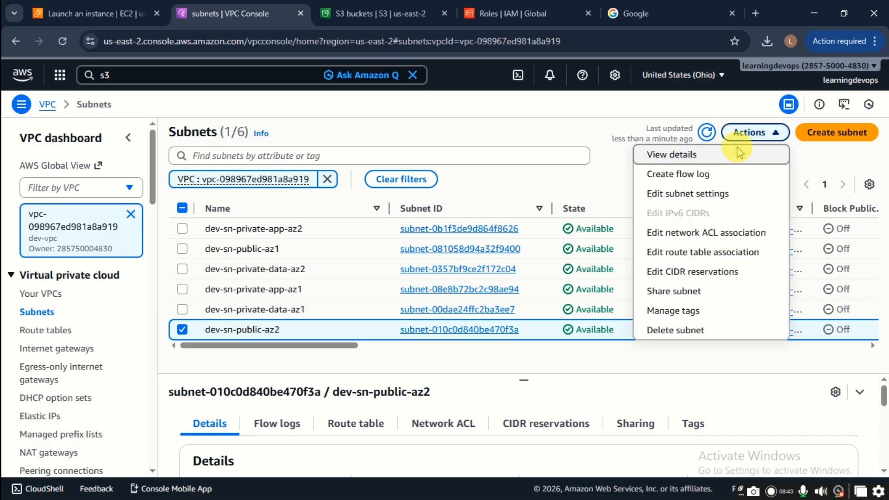
{"action": "left_click", "coordinate": [707, 196]}
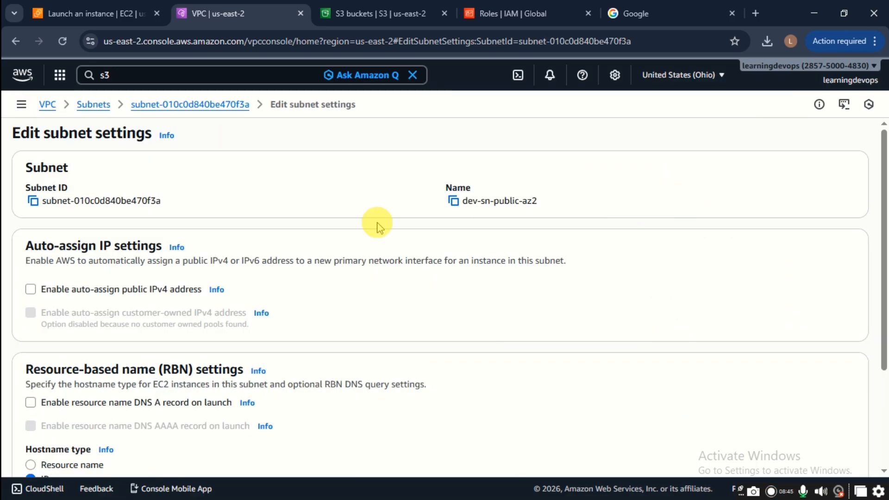
{"action": "left_click", "coordinate": [30, 291]}
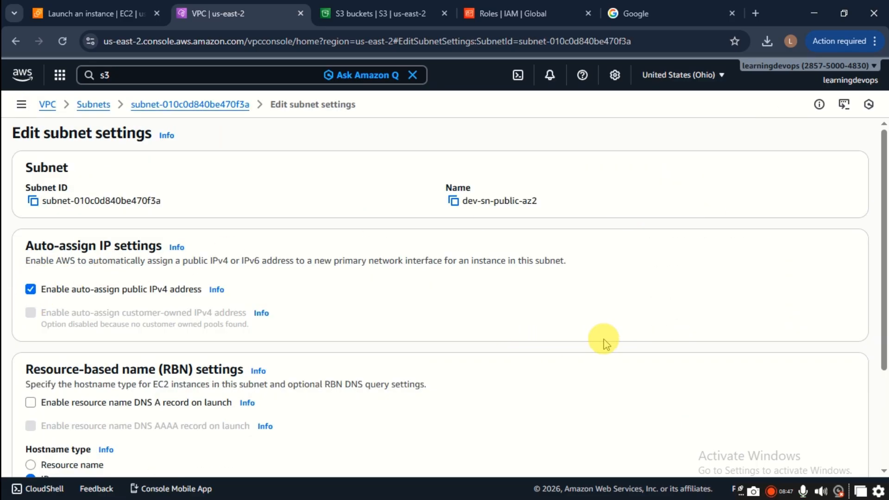
{"action": "scroll", "coordinate": [602, 342], "scroll_direction": "down", "scroll_amount": 3}
{"action": "left_click", "coordinate": [832, 453]}
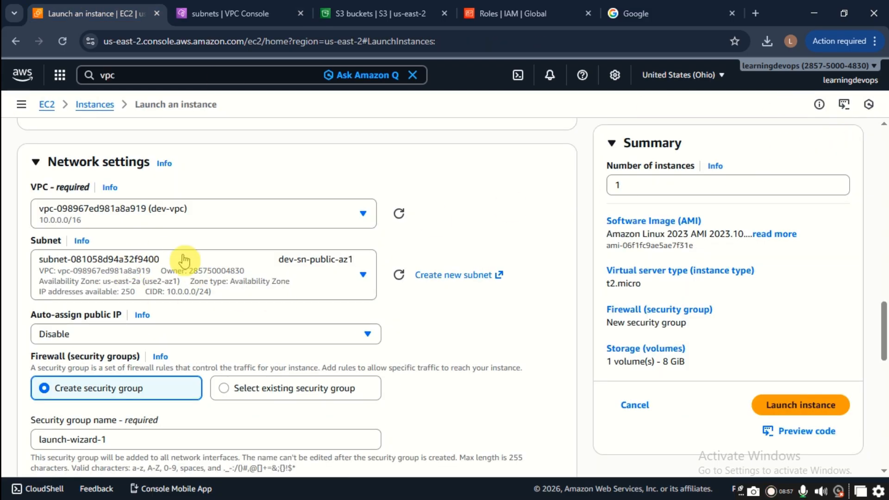
Step: Refresh the subnet options and reselect dev-sn-public-az1 as the instance's subnet
{"action": "left_click", "coordinate": [398, 277]}
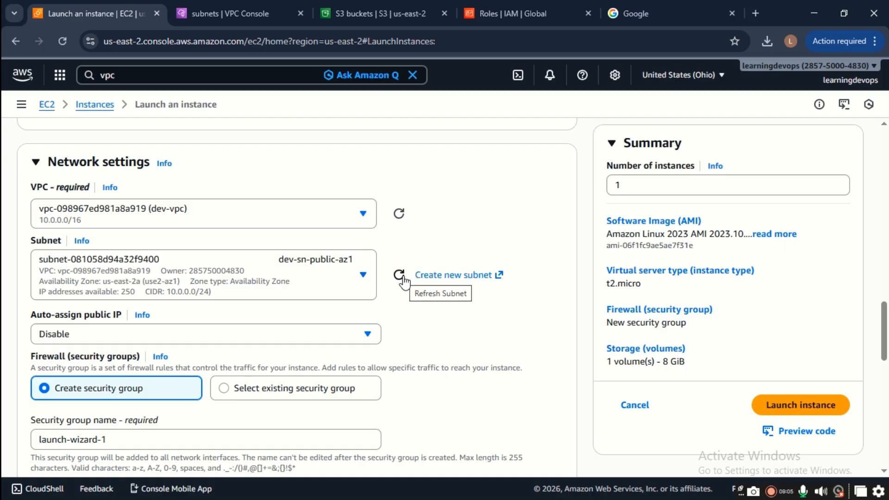
{"action": "left_click", "coordinate": [403, 276]}
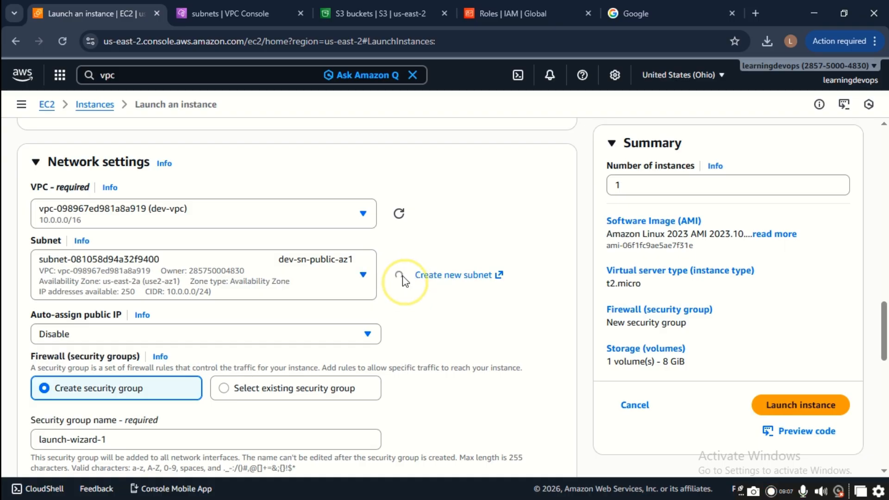
{"action": "left_click", "coordinate": [239, 277]}
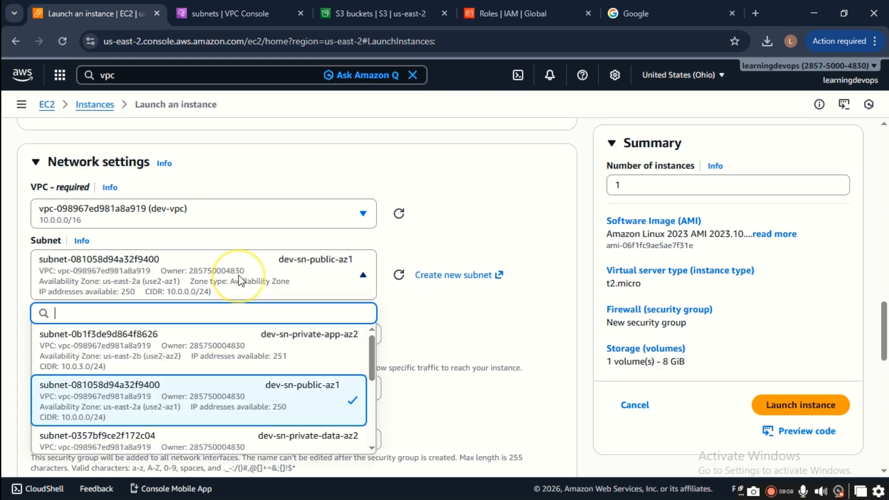
{"action": "left_click", "coordinate": [301, 357]}
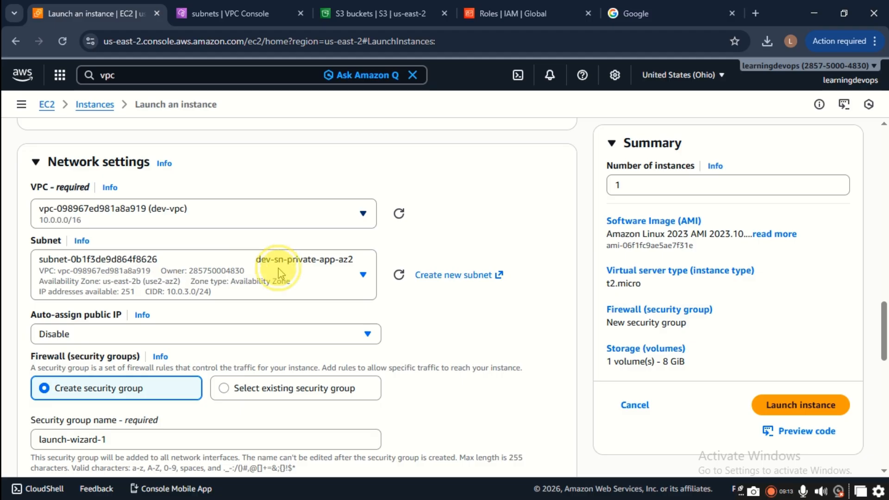
{"action": "left_click", "coordinate": [341, 282]}
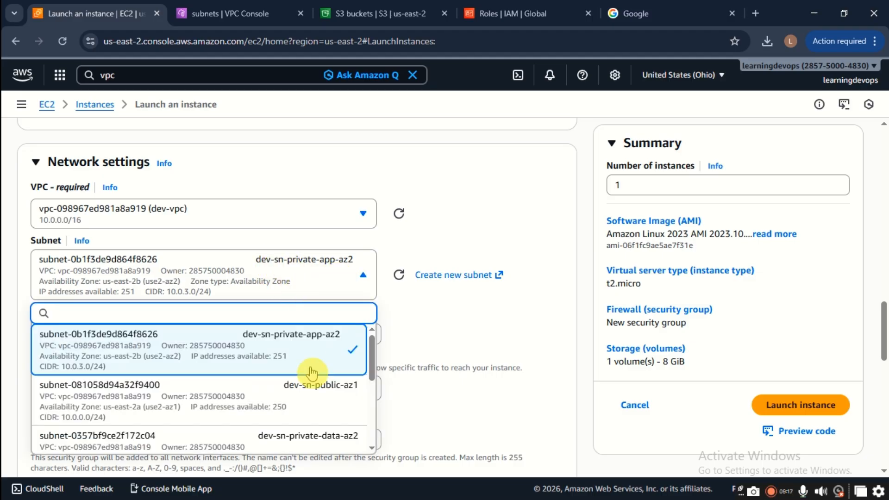
{"action": "left_click", "coordinate": [269, 383]}
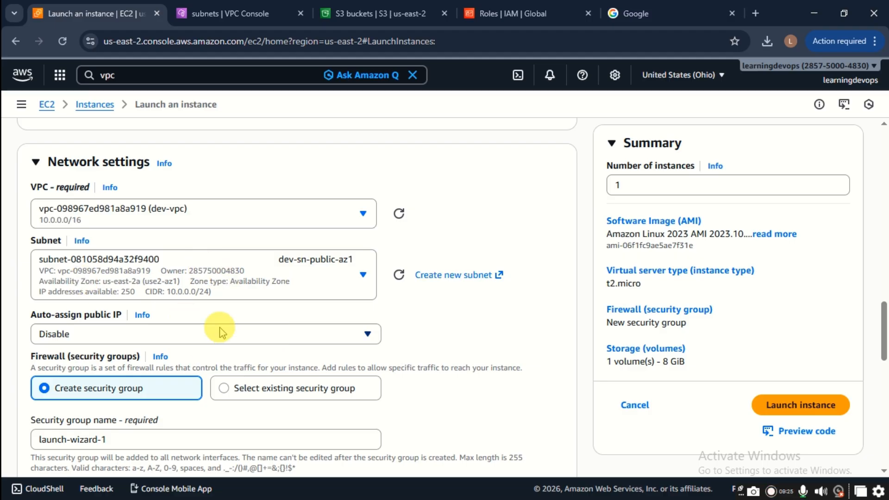
Step: Set Auto-assign public IP to Enable and choose 'Select existing security group' under Firewall
{"action": "scroll", "coordinate": [287, 268], "scroll_direction": "down", "scroll_amount": 1}
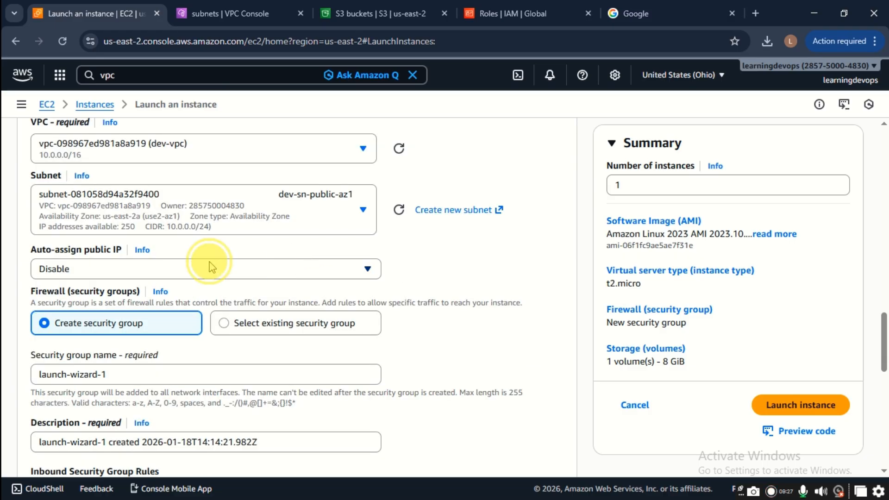
{"action": "left_click", "coordinate": [156, 273]}
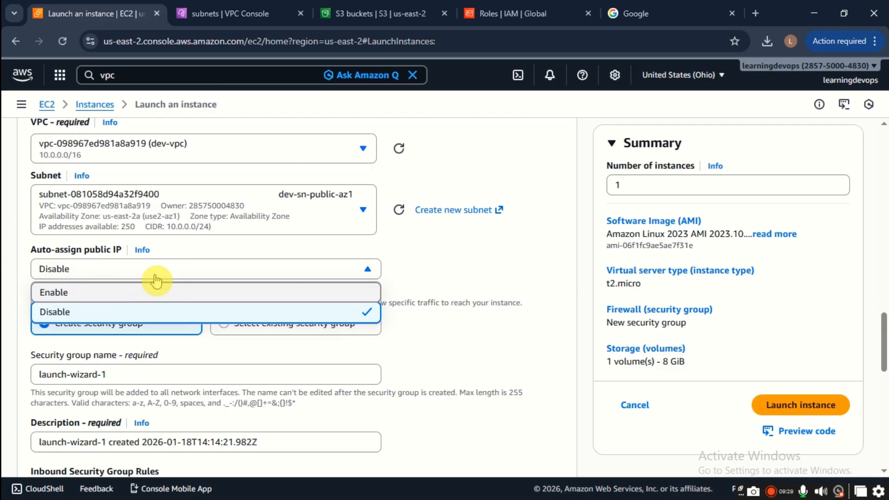
{"action": "left_click", "coordinate": [156, 288]}
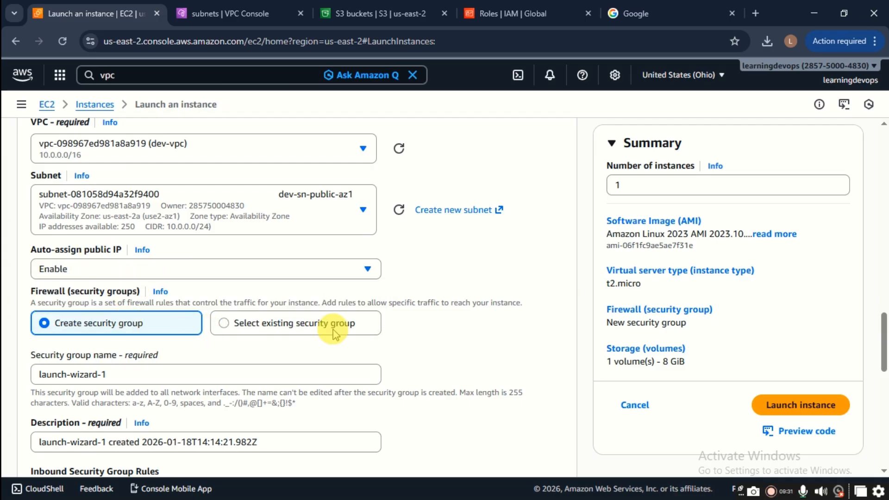
{"action": "left_click", "coordinate": [293, 326]}
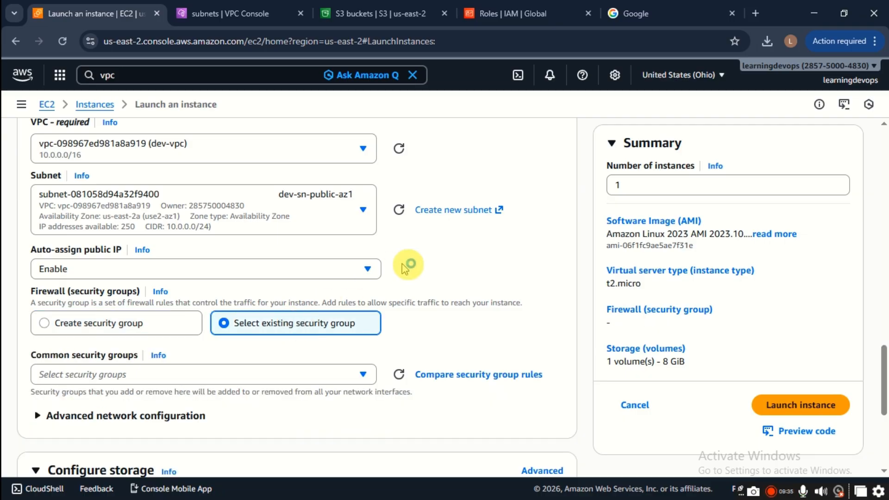
Step: Tick dev-sg-ssh in the Common security groups list, keeping storage at 1 × 8 GiB gp3
{"action": "scroll", "coordinate": [408, 263], "scroll_direction": "down", "scroll_amount": 3}
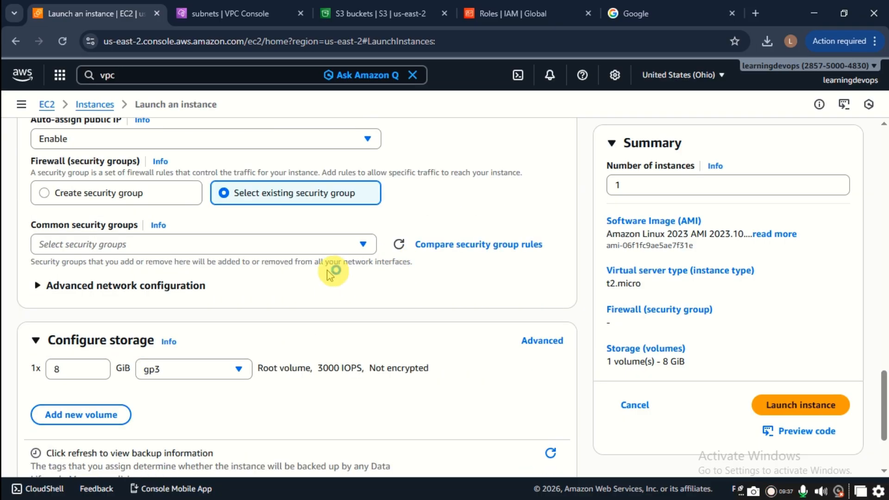
{"action": "left_click", "coordinate": [322, 244]}
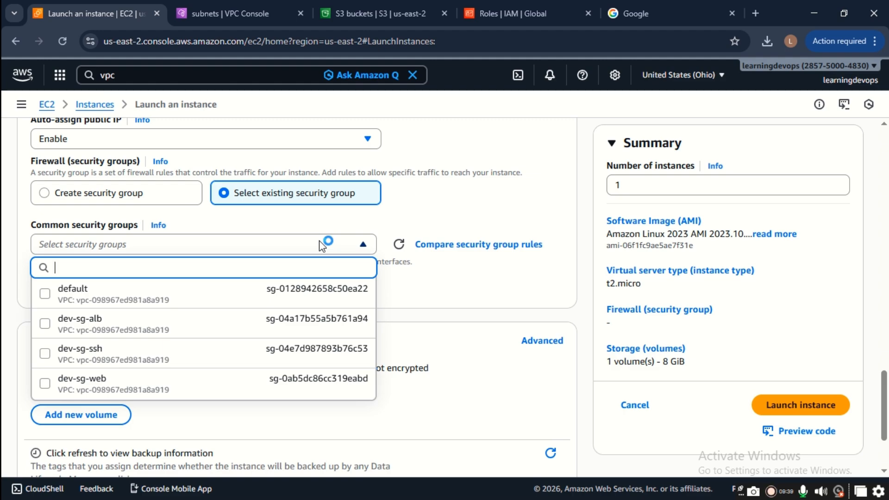
{"action": "left_click", "coordinate": [238, 346]}
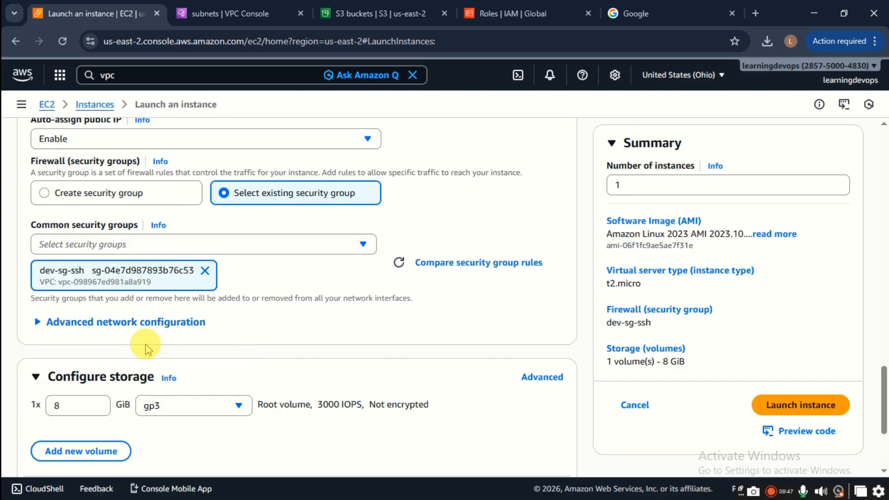
{"action": "scroll", "coordinate": [227, 350], "scroll_direction": "down", "scroll_amount": 3}
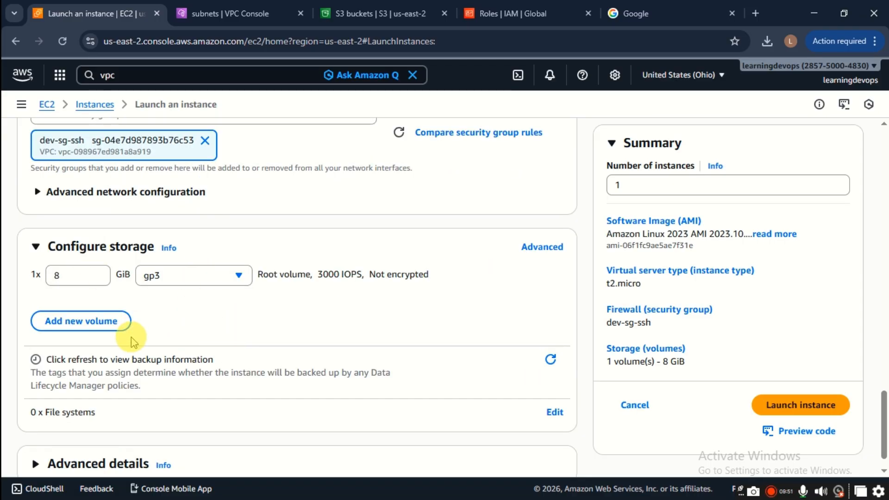
{"action": "scroll", "coordinate": [133, 341], "scroll_direction": "down", "scroll_amount": 1}
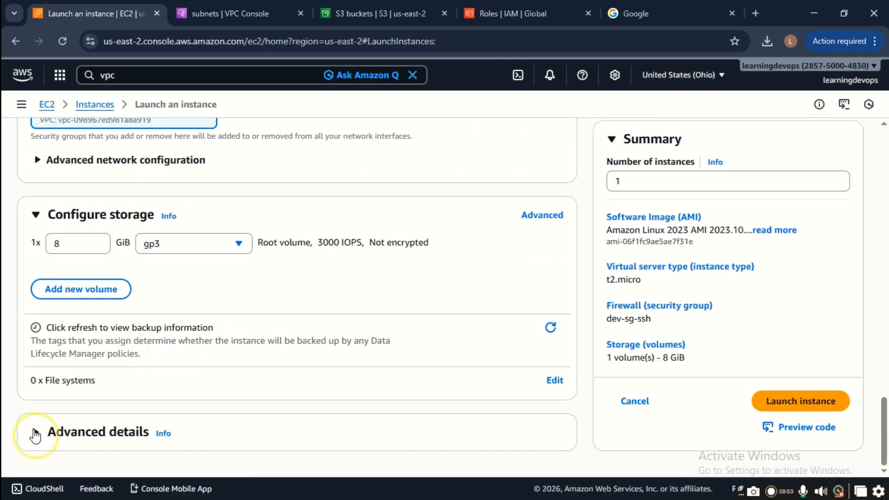
Step: Review Advanced details with every option and User data left blank, then launch the instance
{"action": "left_click", "coordinate": [35, 435]}
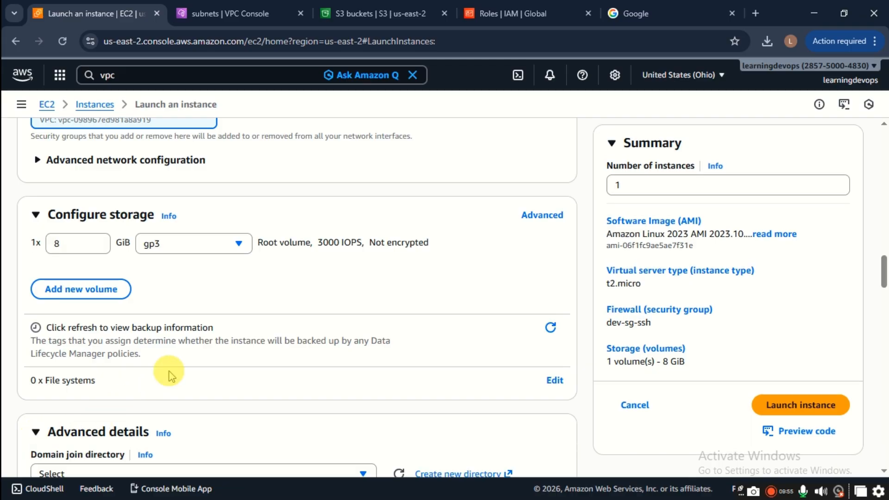
{"action": "scroll", "coordinate": [195, 338], "scroll_direction": "down", "scroll_amount": 4}
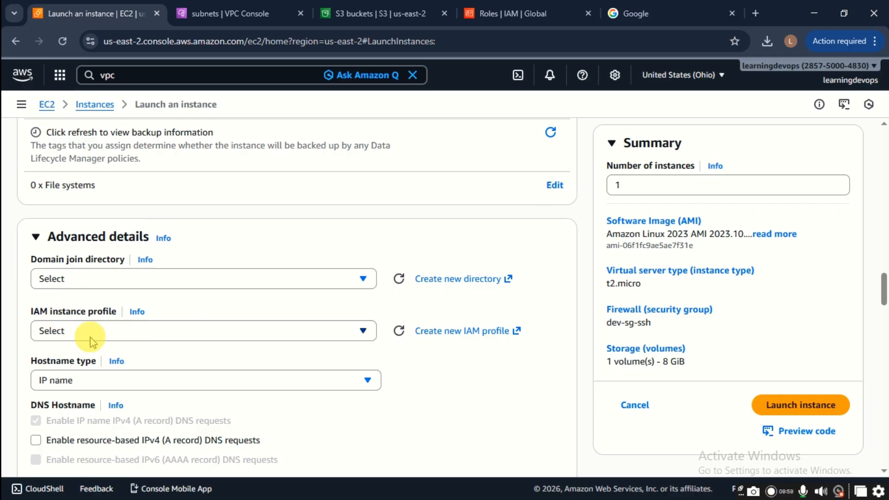
{"action": "scroll", "coordinate": [92, 340], "scroll_direction": "down", "scroll_amount": 1}
{"action": "scroll", "coordinate": [109, 340], "scroll_direction": "down", "scroll_amount": 20}
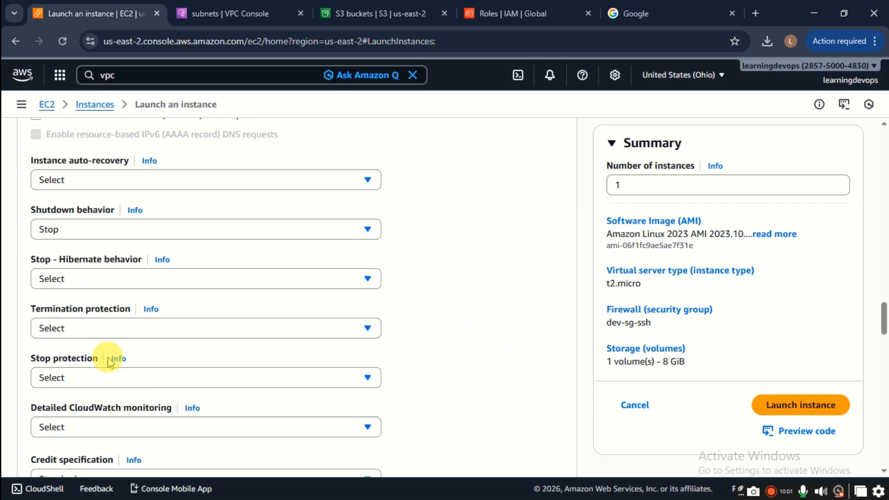
{"action": "scroll", "coordinate": [111, 356], "scroll_direction": "up", "scroll_amount": 5}
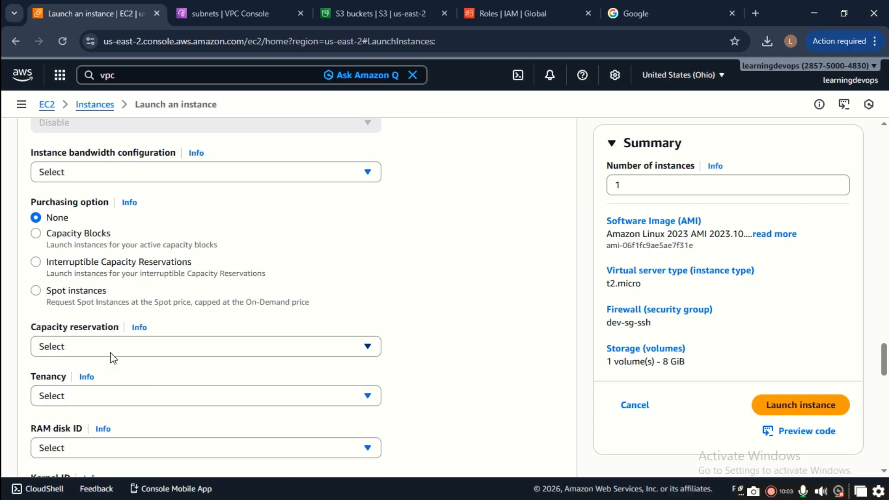
{"action": "scroll", "coordinate": [111, 353], "scroll_direction": "down", "scroll_amount": 6}
{"action": "left_click", "coordinate": [119, 354]}
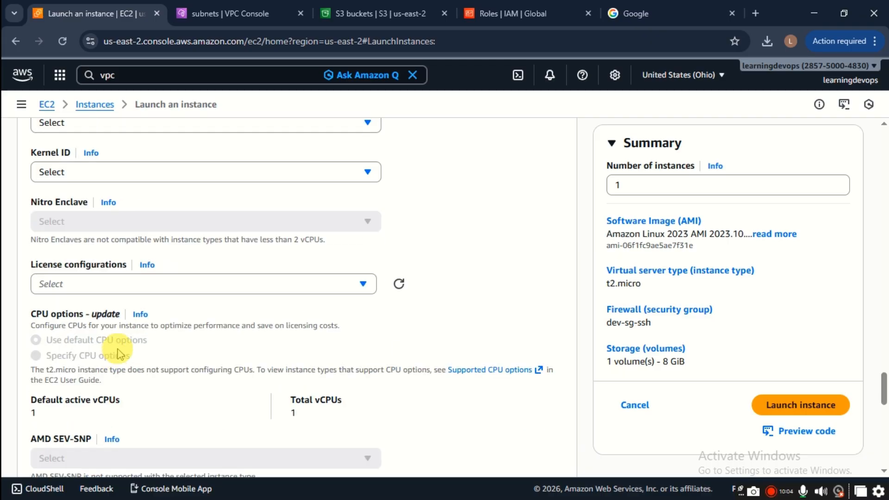
{"action": "scroll", "coordinate": [120, 354], "scroll_direction": "down", "scroll_amount": 10}
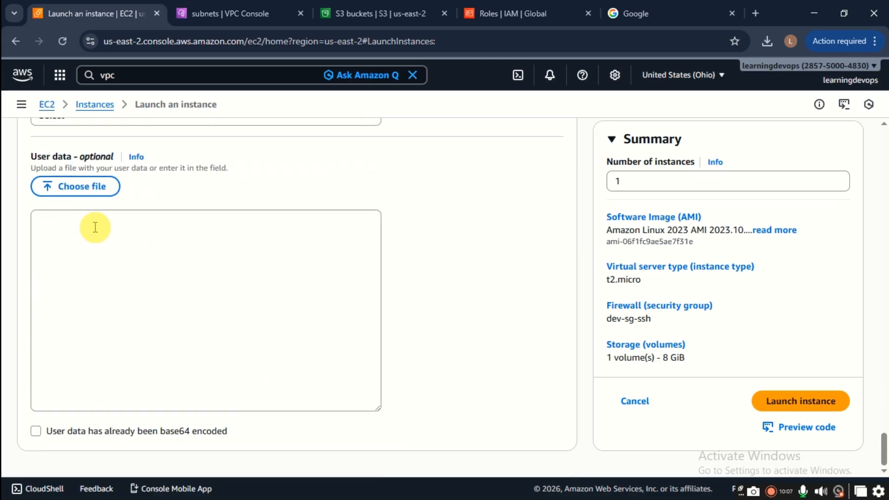
{"action": "left_click", "coordinate": [95, 227]}
{"action": "scroll", "coordinate": [399, 278], "scroll_direction": "up", "scroll_amount": 5}
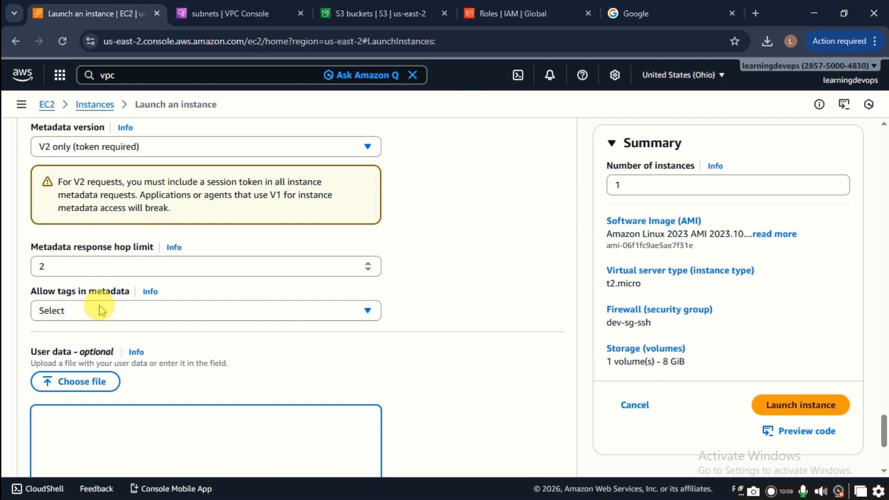
{"action": "scroll", "coordinate": [139, 350], "scroll_direction": "down", "scroll_amount": 5}
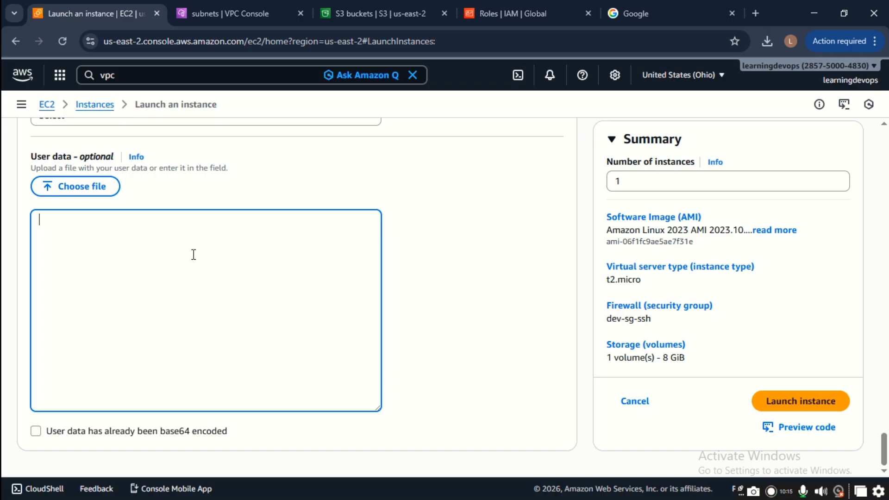
{"action": "left_click", "coordinate": [766, 404]}
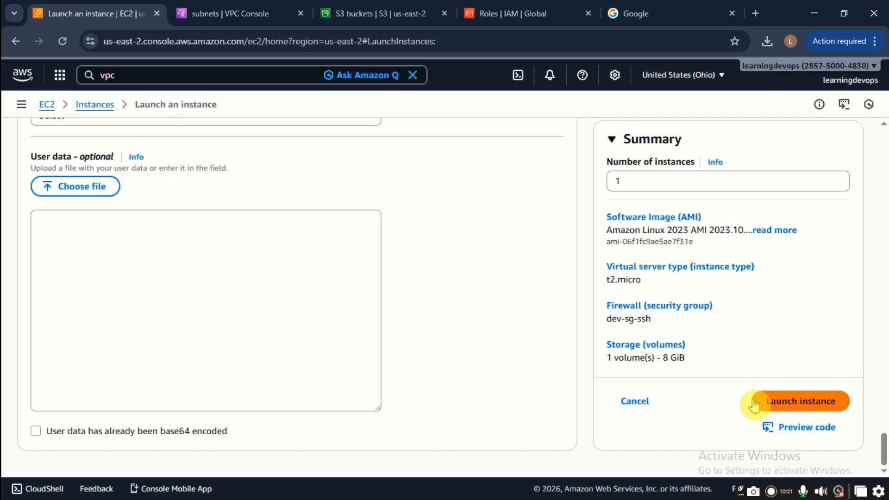
Step: Launch dev-bastion and open the EC2 Instances list showing it running in us-east-2a
{"action": "left_click", "coordinate": [790, 406]}
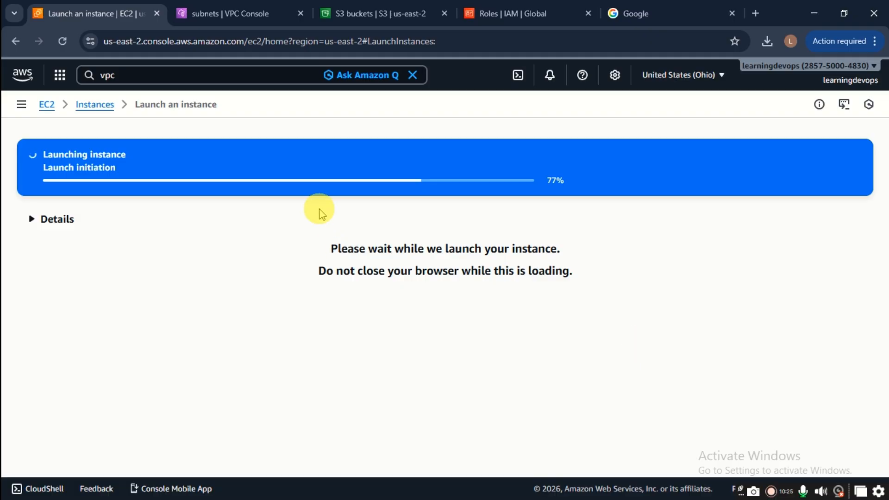
{"action": "left_click", "coordinate": [320, 210]}
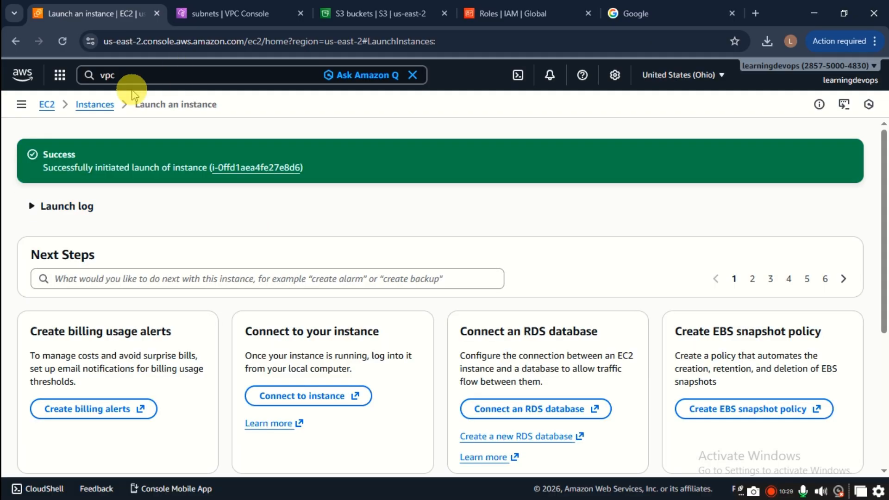
{"action": "left_click", "coordinate": [21, 105]}
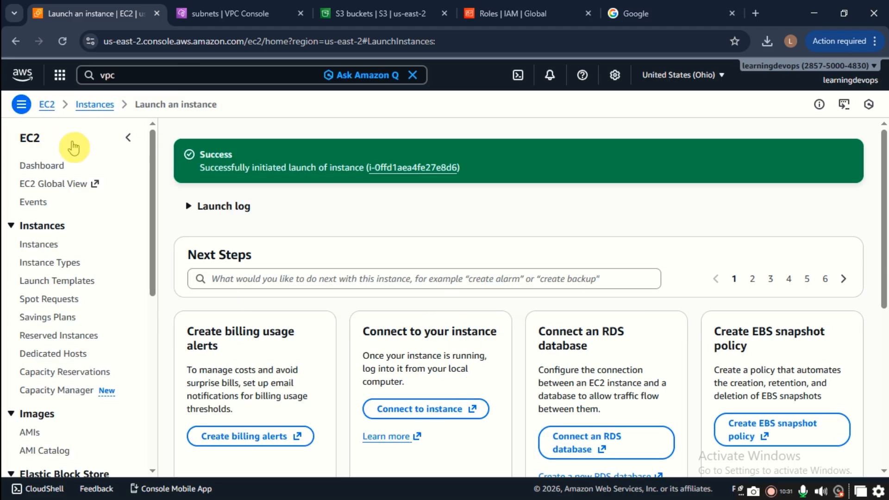
{"action": "left_click", "coordinate": [46, 245]}
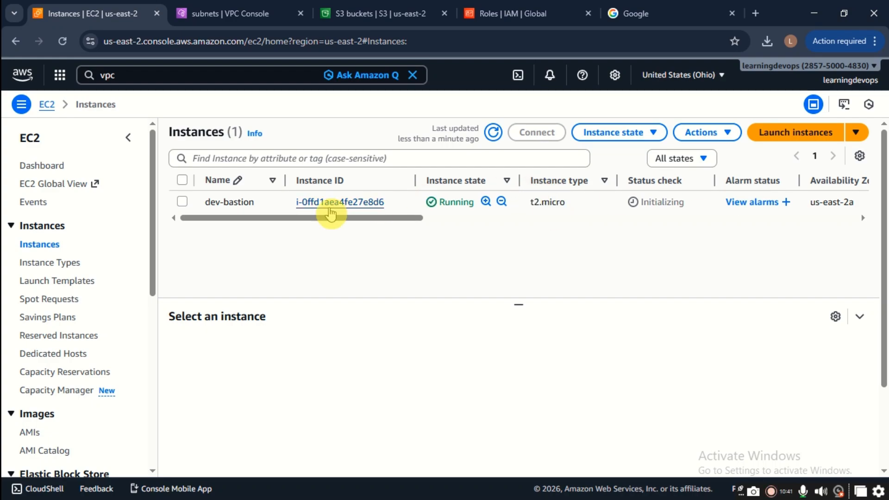
{"action": "mouse_move", "coordinate": [281, 190]}
{"action": "left_mouse_down"}
{"action": "mouse_move", "coordinate": [311, 190]}
{"action": "mouse_move", "coordinate": [294, 187]}
{"action": "mouse_move", "coordinate": [291, 202]}
{"action": "left_mouse_up"}
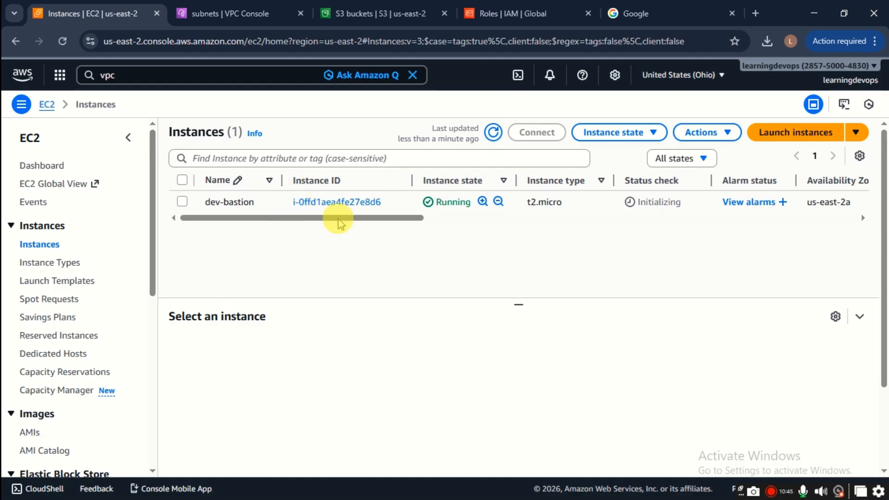
{"action": "left_click_drag", "start_coordinate": [347, 226], "coordinate": [403, 224]}
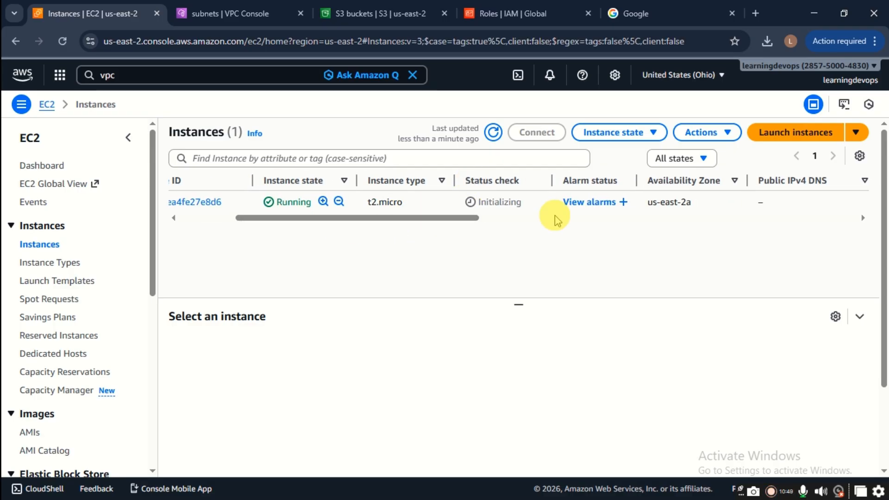
{"action": "left_click_drag", "start_coordinate": [462, 219], "coordinate": [609, 225]}
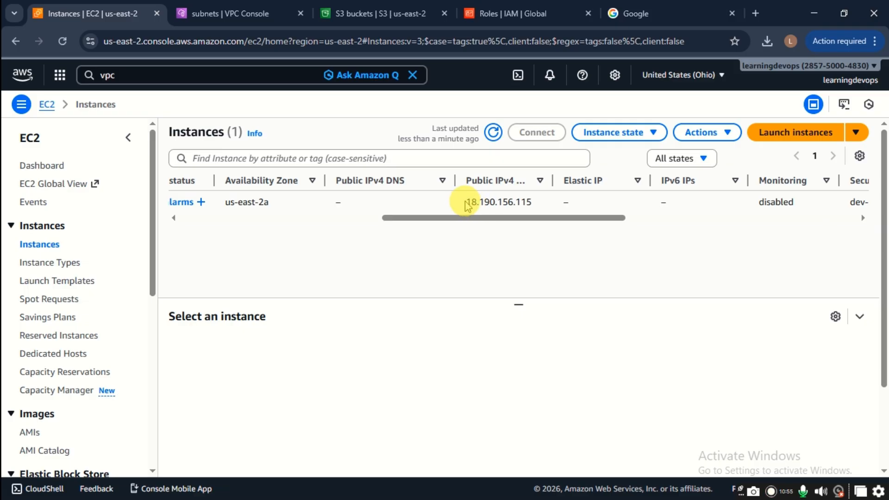
{"action": "left_click_drag", "start_coordinate": [546, 225], "coordinate": [189, 200]}
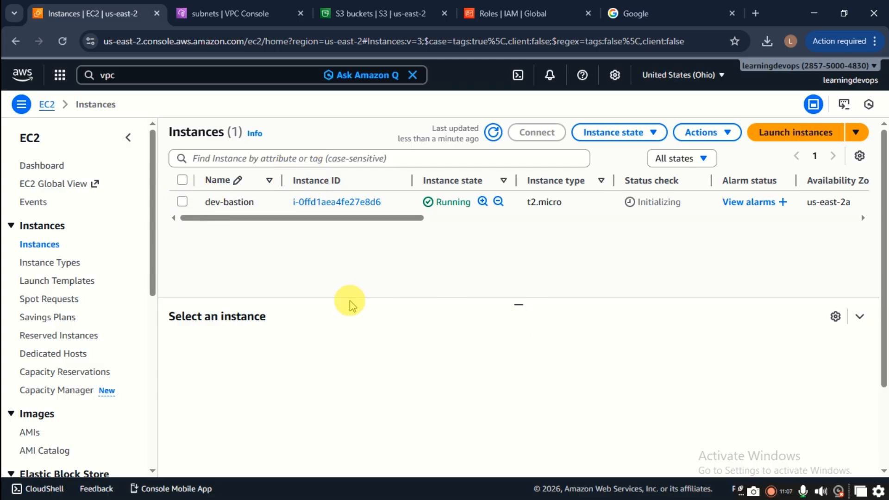
Step: Show dev-bastion's details panel with public IP 18.190.156.115
{"action": "left_click", "coordinate": [181, 202]}
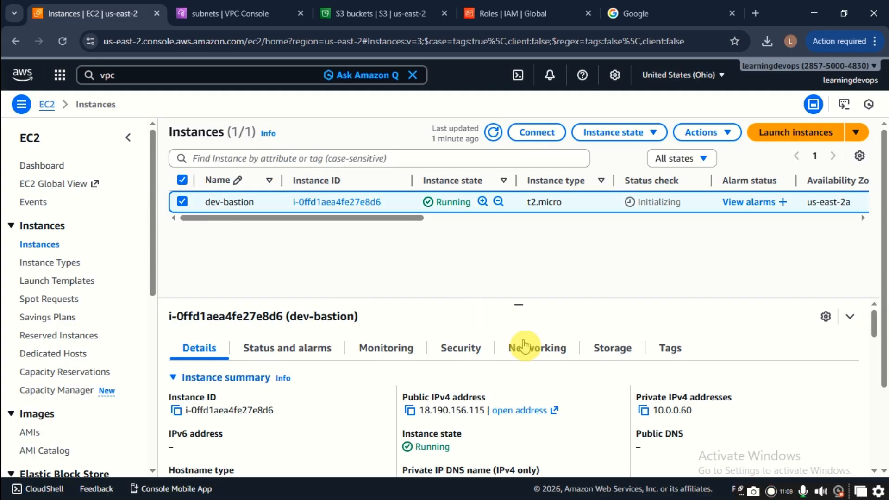
{"action": "left_click_drag", "start_coordinate": [521, 300], "coordinate": [530, 257]}
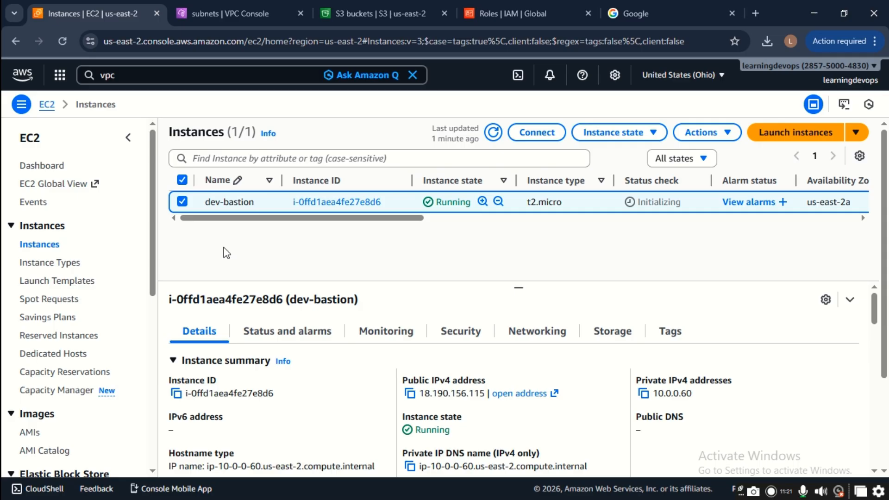
{"action": "left_click", "coordinate": [274, 248]}
{"action": "left_click", "coordinate": [275, 249]}
{"action": "left_click_drag", "start_coordinate": [327, 218], "coordinate": [382, 214]}
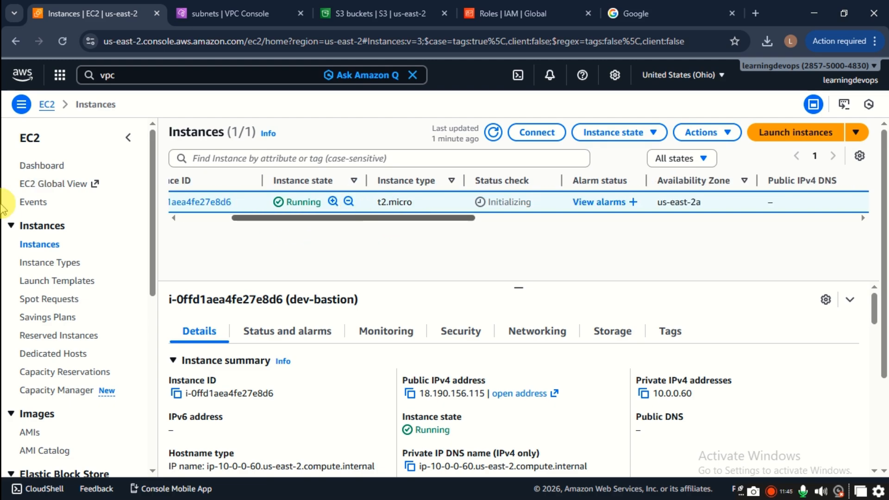
Step: Minimize the browser and naming spreadsheet, then open the three-tier architecture diagram
{"action": "left_click", "coordinate": [813, 13]}
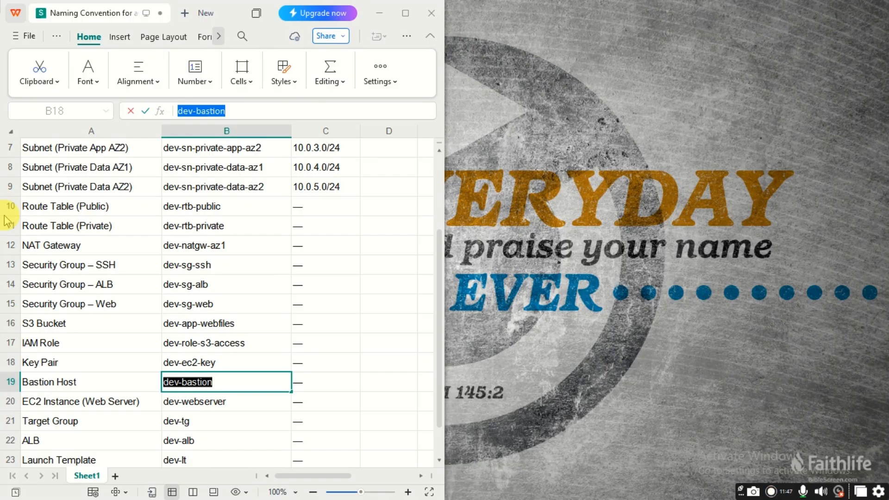
{"action": "left_click", "coordinate": [382, 10]}
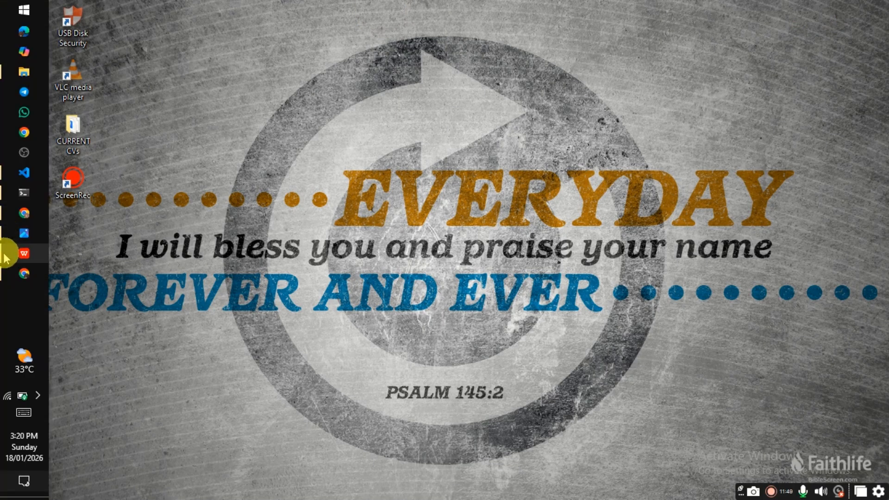
{"action": "left_click", "coordinate": [23, 234]}
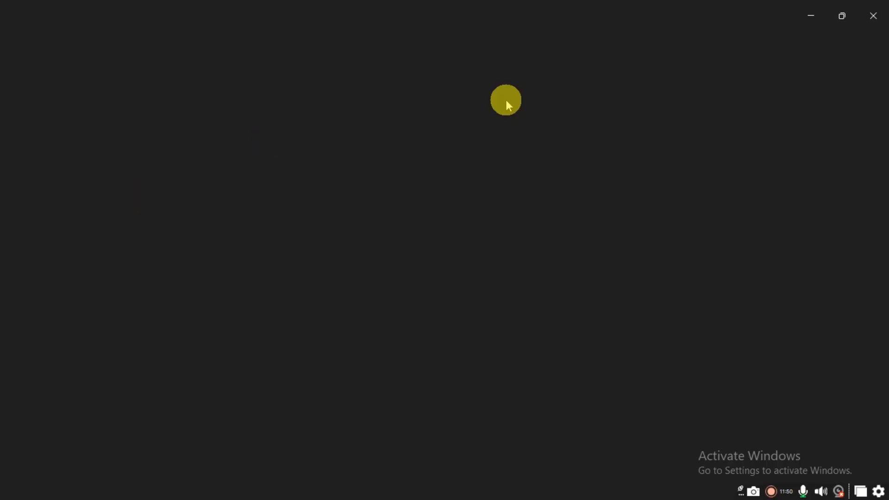